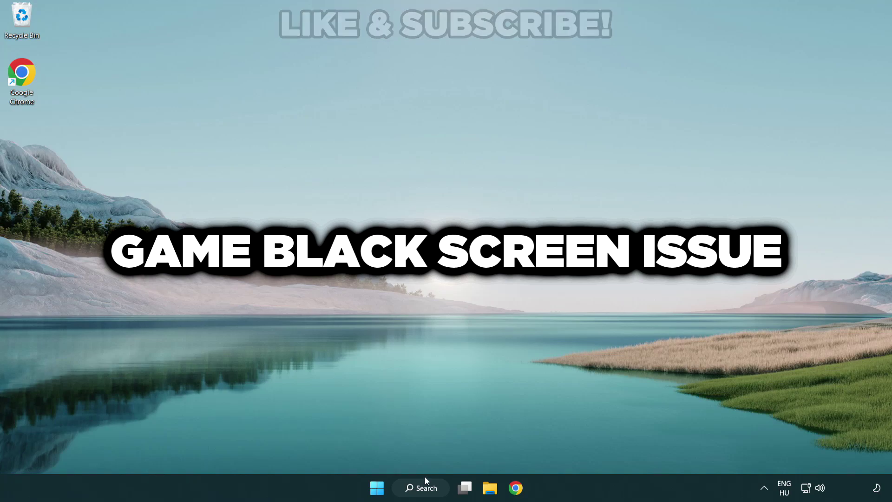
Search Windows for 'device manager'.
click(430, 490)
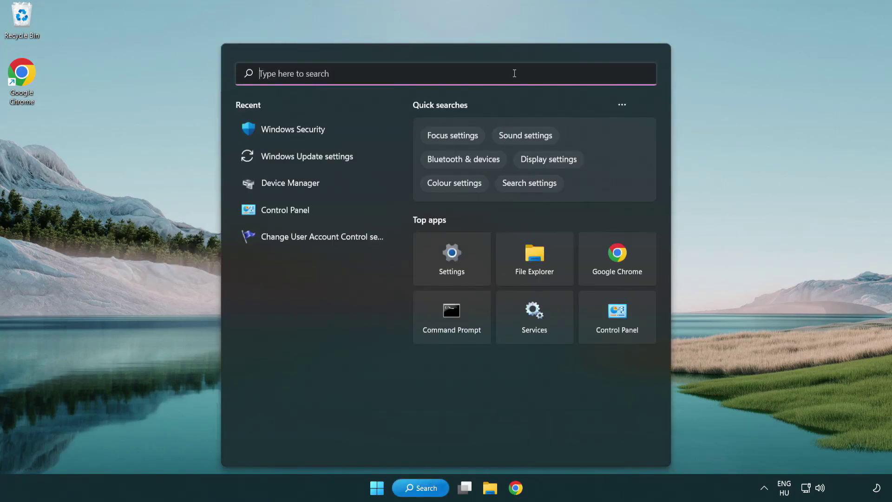
text(device m)
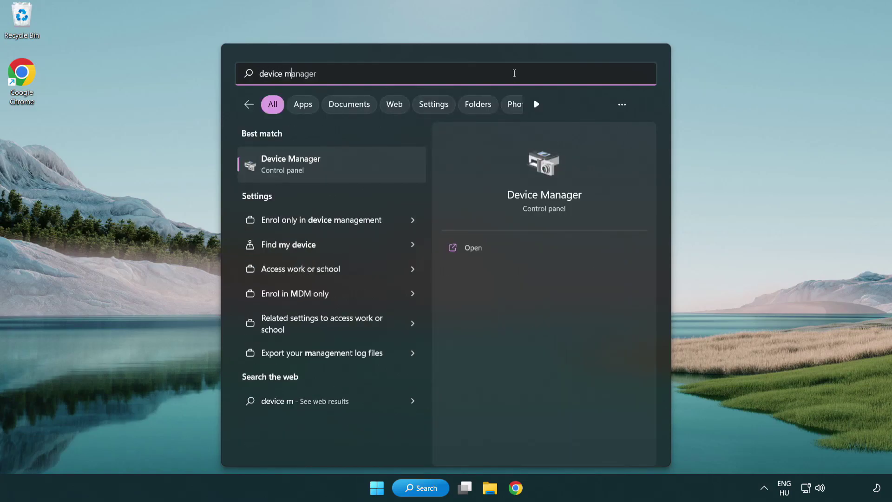
text(anager)
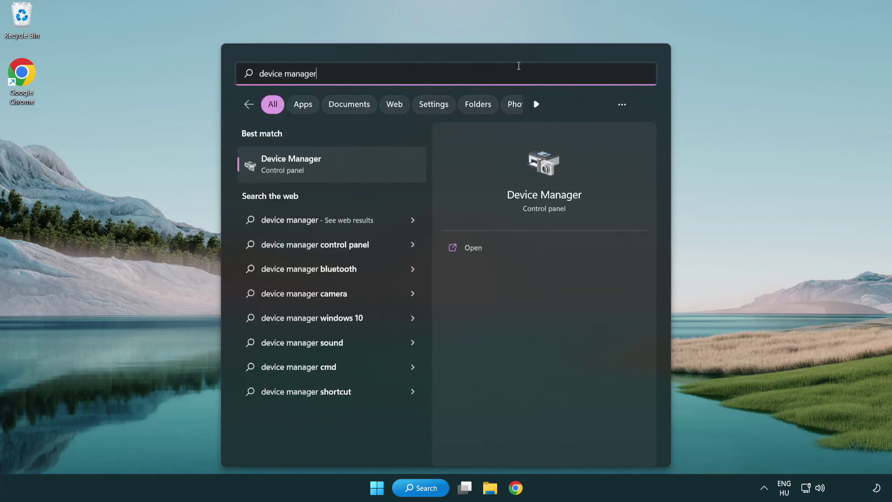
Open Device Manager, centre it, expand Display adapters and bring up VMware SVGA 3D's menu.
click(357, 168)
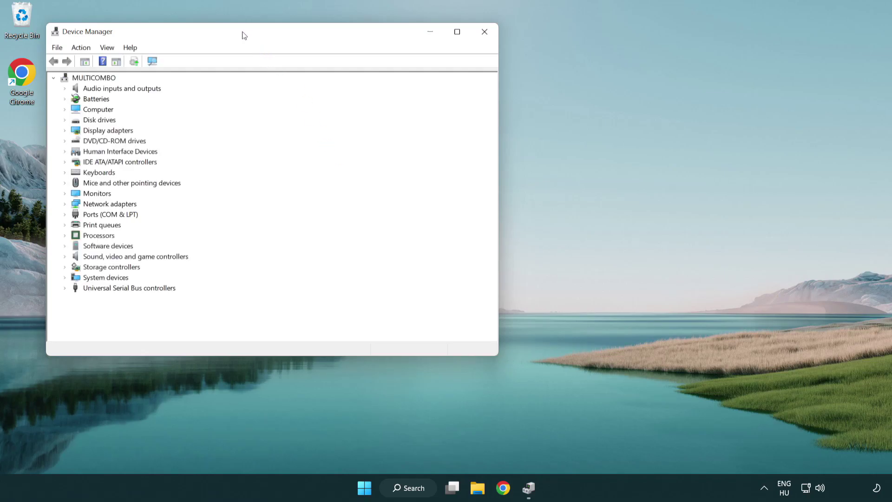
drag(245, 35, 394, 89)
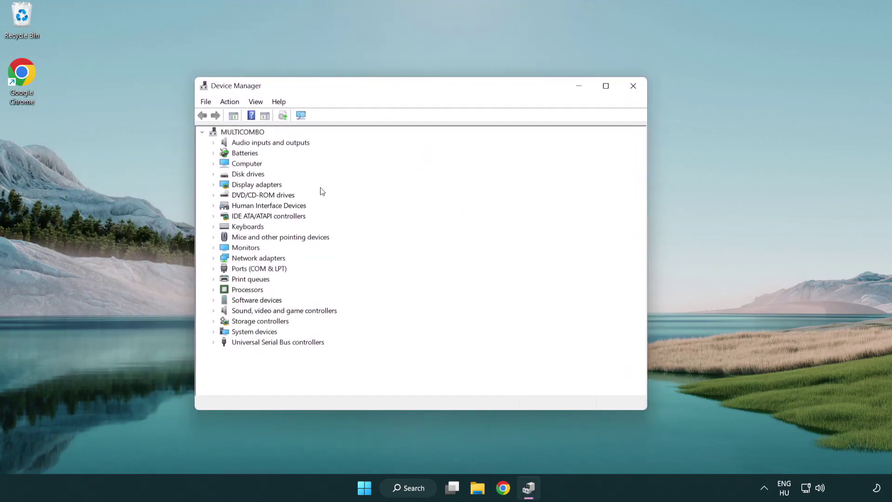
click(243, 188)
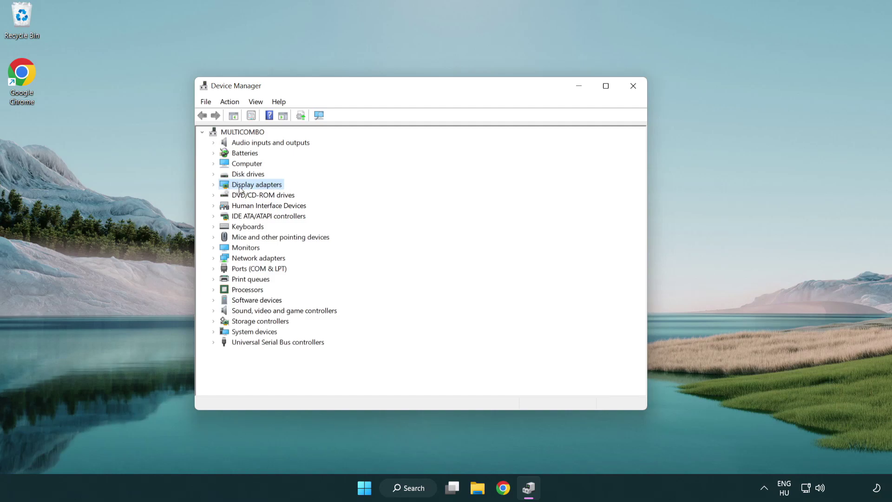
click(213, 186)
click(249, 197)
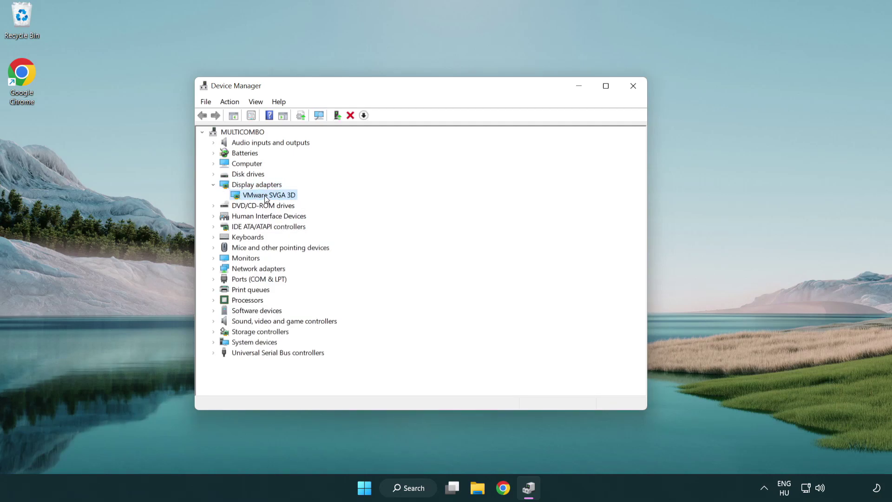
right_click(264, 195)
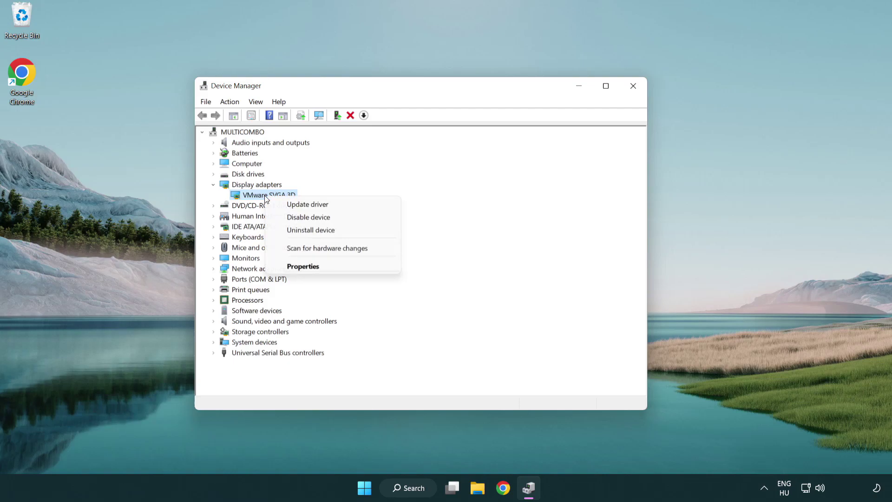
Auto-search for a VMware SVGA 3D driver update, which finds the best driver already installed.
click(351, 206)
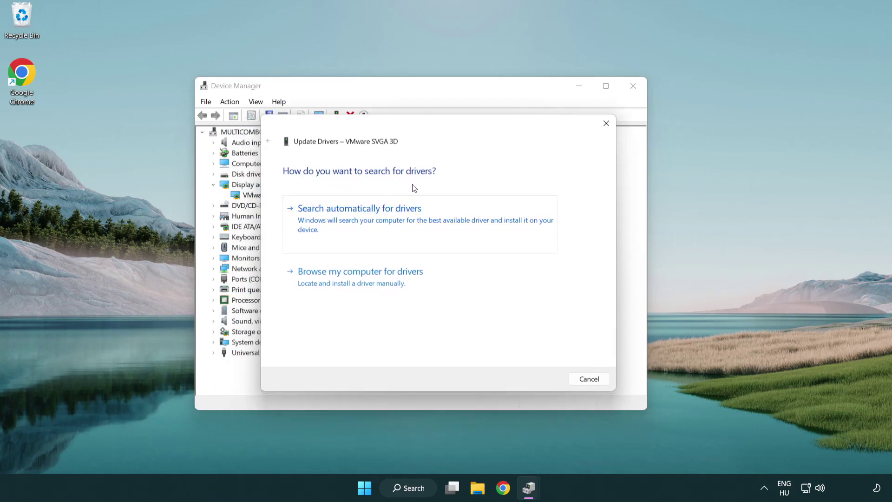
click(391, 217)
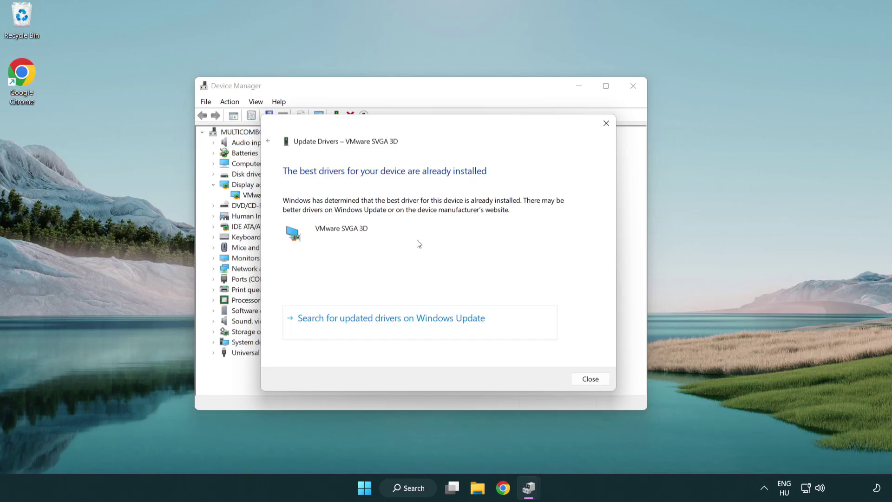
click(590, 379)
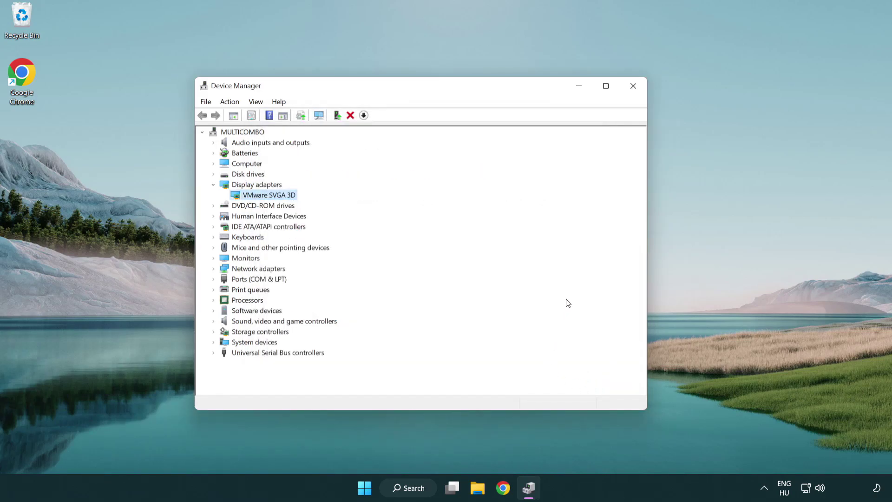
Close Device Manager and search Windows for 'update'.
click(635, 90)
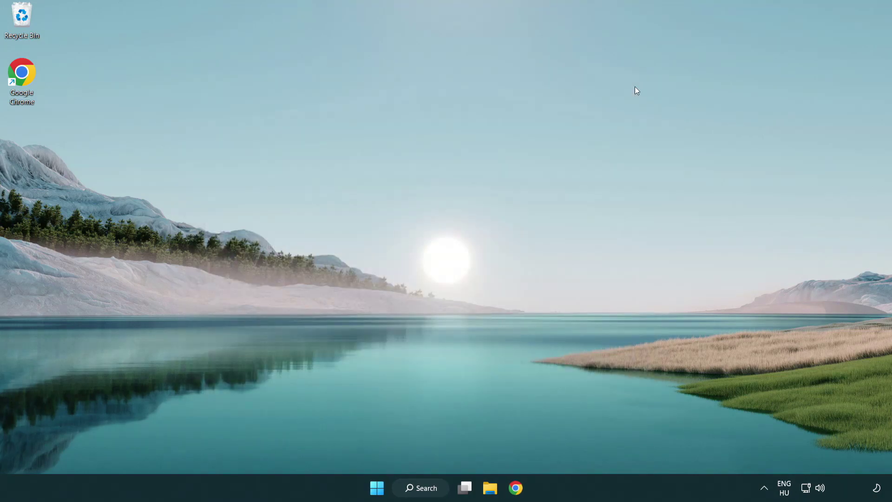
click(430, 486)
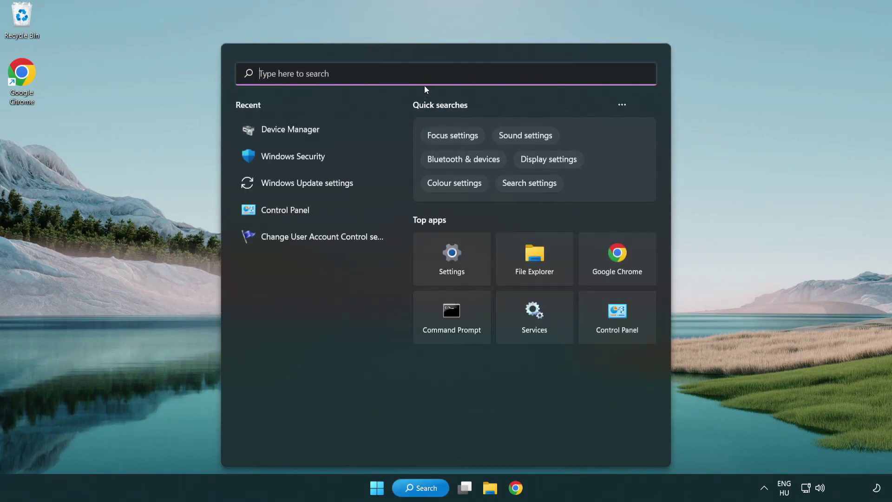
text(update)
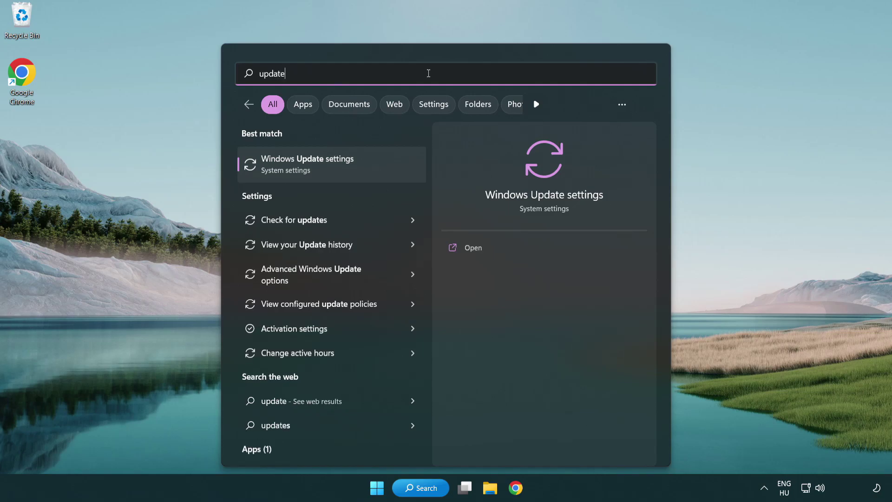
Check Windows Update for new updates, confirm it's up to date, and close Settings.
click(348, 171)
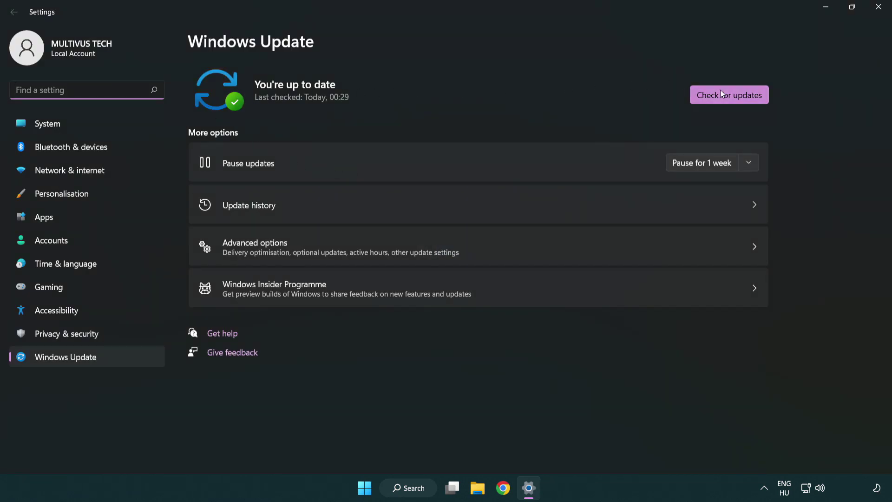
click(744, 102)
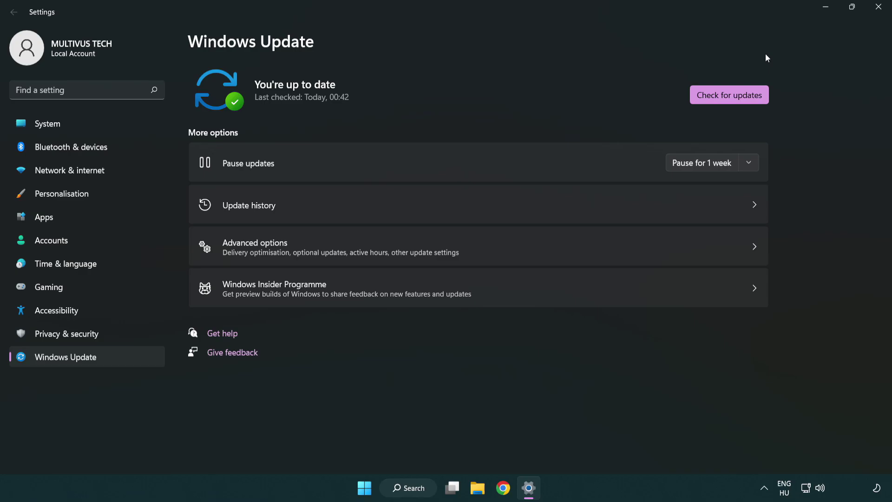
click(875, 14)
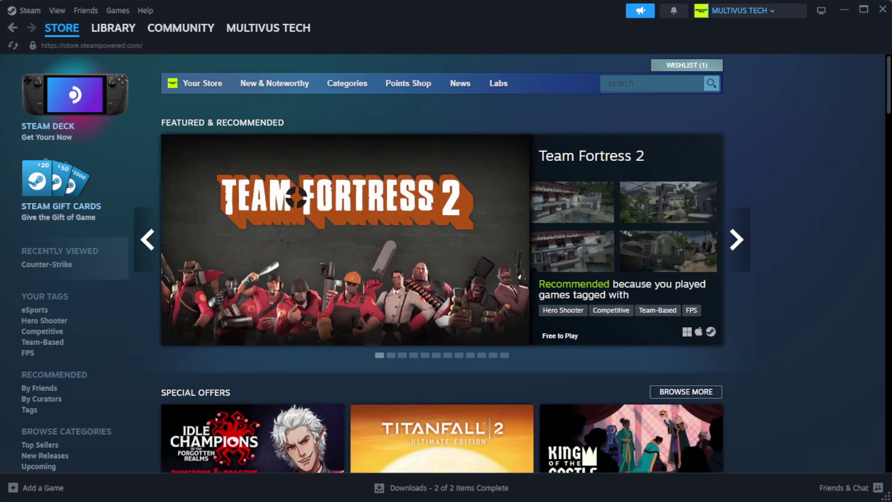
Go to the Steam Library home and bring up options for YOUR NOT WORKING GAME.
mouse_move(92, 32)
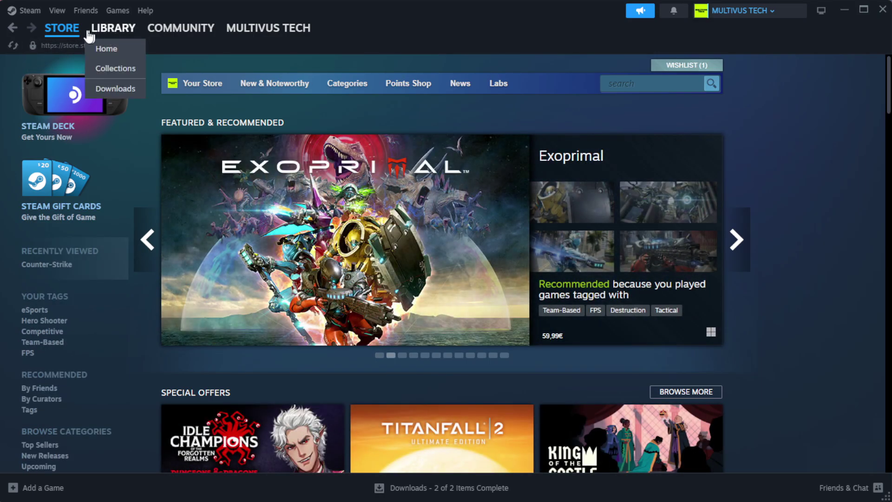
click(128, 48)
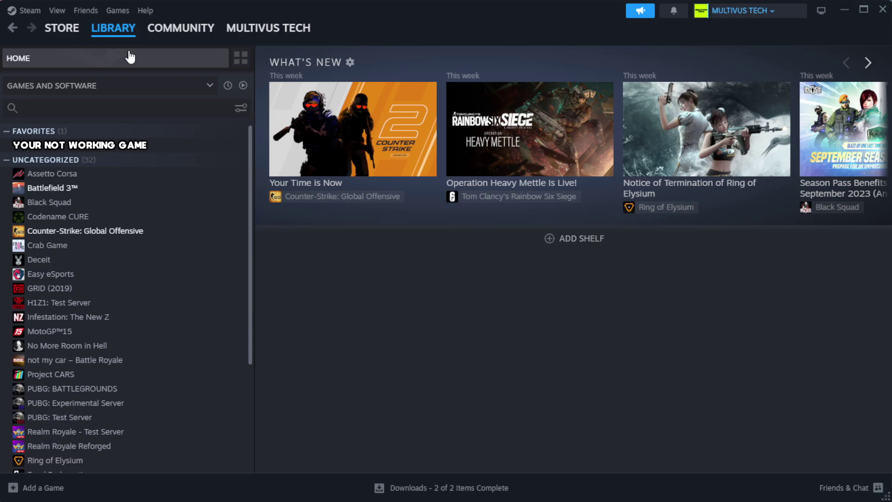
right_click(220, 147)
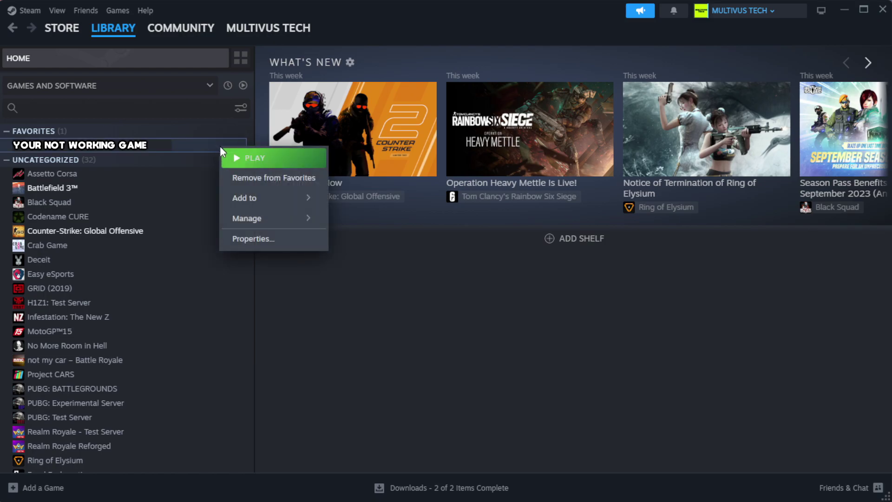
Verify the game's installed files from its Properties, validating all 1039 files.
click(282, 241)
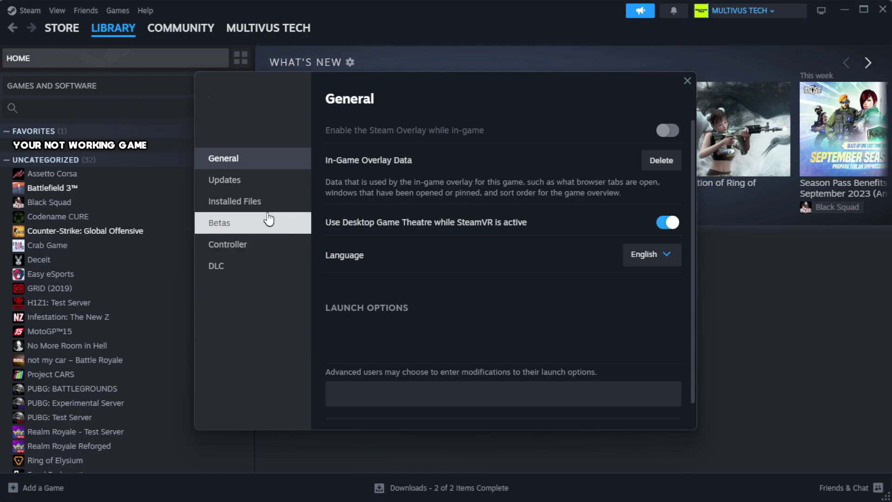
click(293, 212)
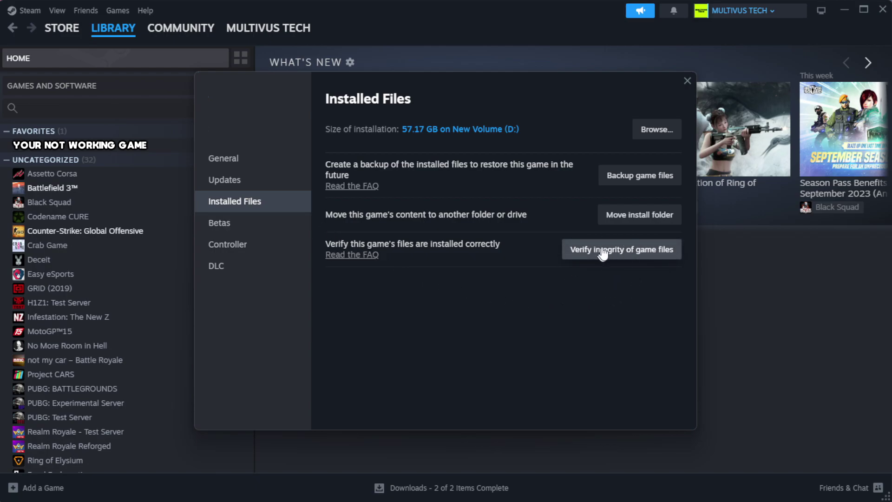
click(627, 255)
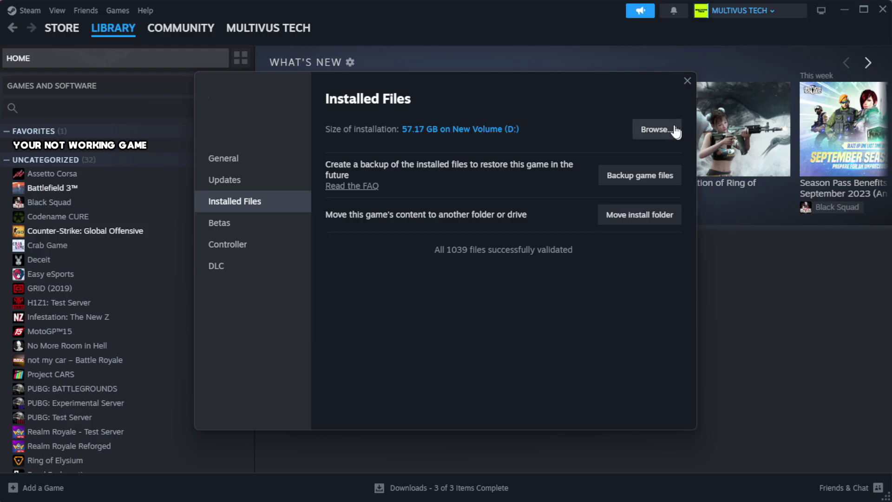
Open the game's install folder and the Properties of the YOUR NOT WORKING GAME shortcut.
click(656, 136)
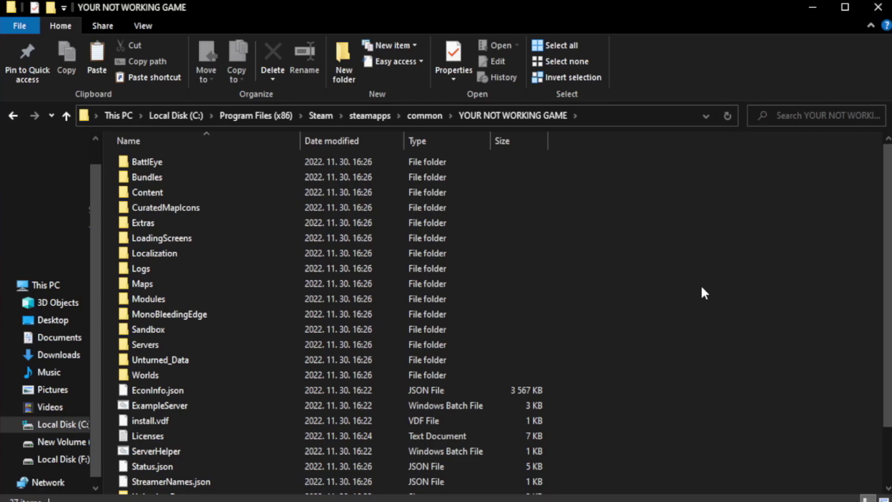
scroll(890, 251, down, 2)
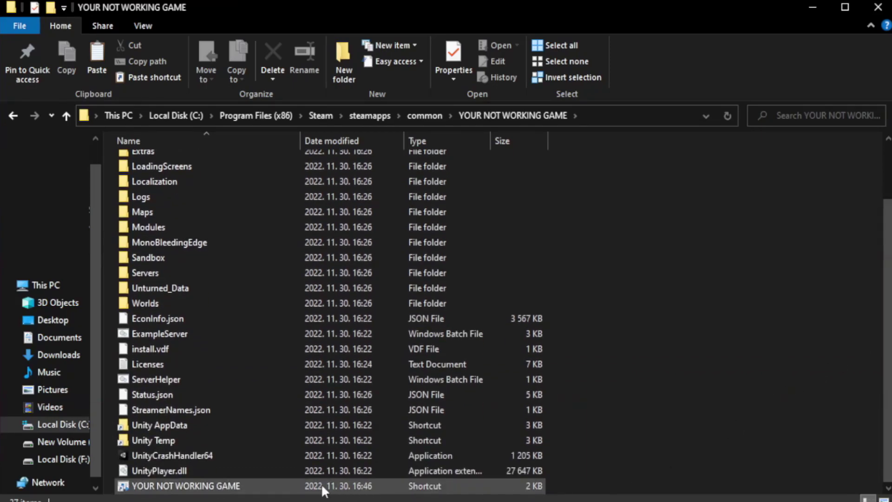
click(355, 485)
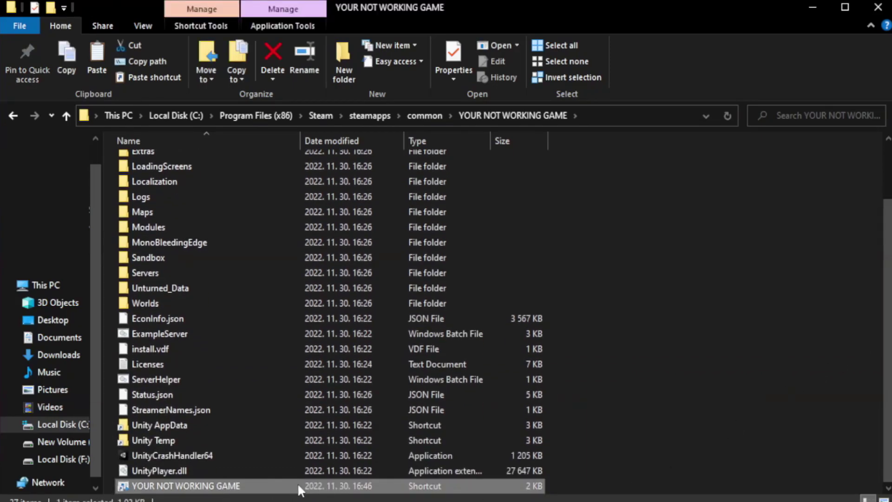
right_click(299, 490)
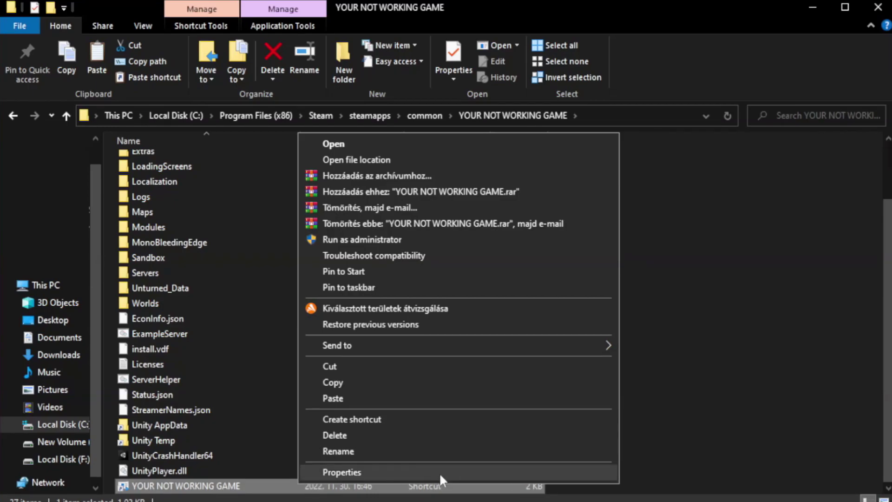
click(455, 472)
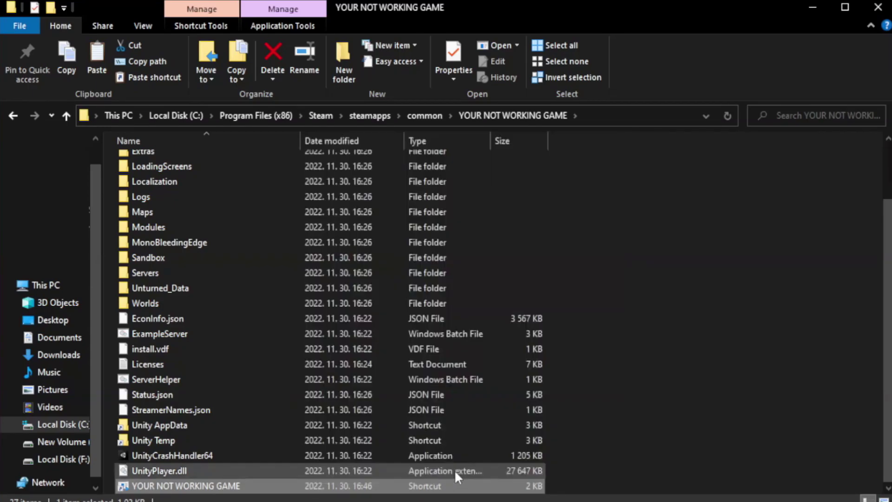
Set the shortcut to Windows 8 compatibility mode, no fullscreen optimizations, run as administrator.
drag(445, 250, 448, 91)
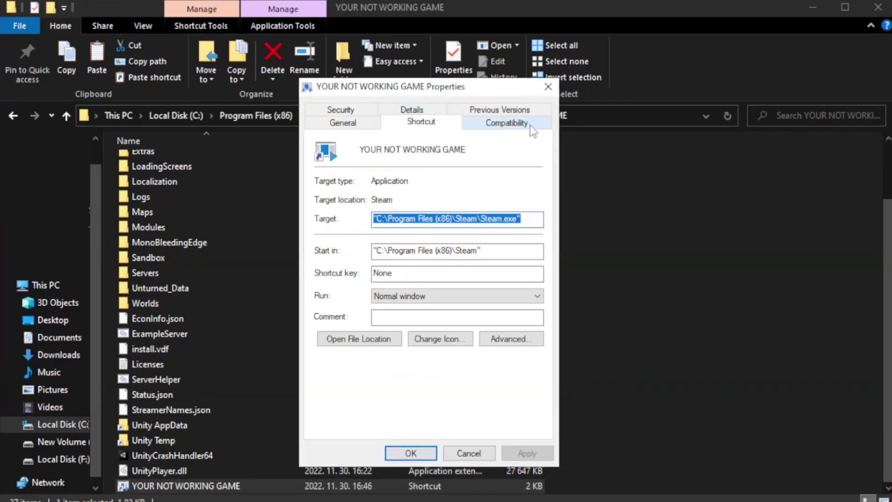
click(502, 126)
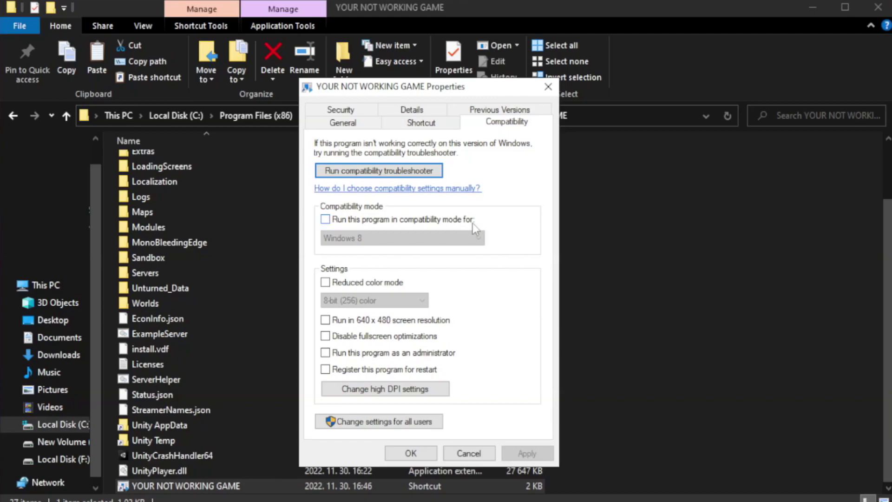
click(354, 223)
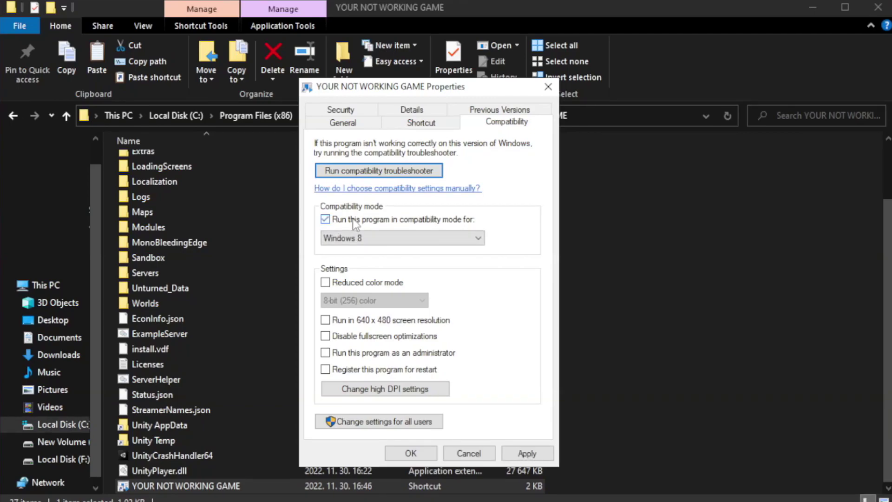
click(393, 237)
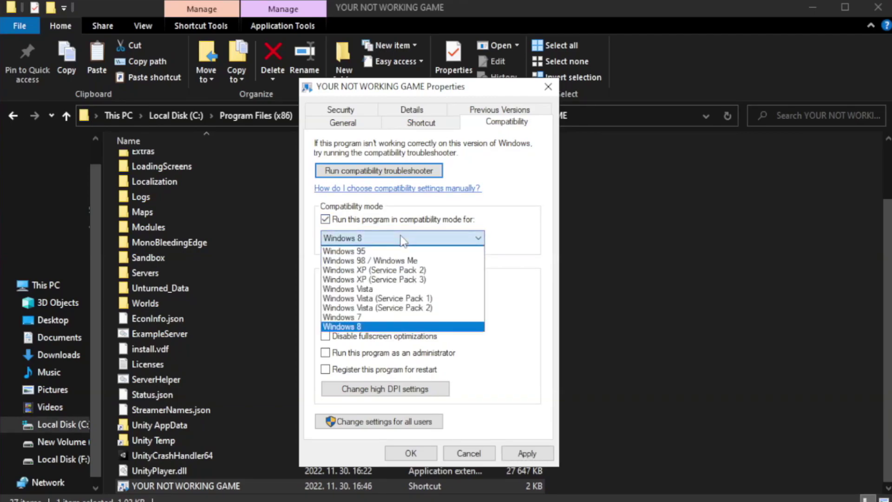
click(379, 326)
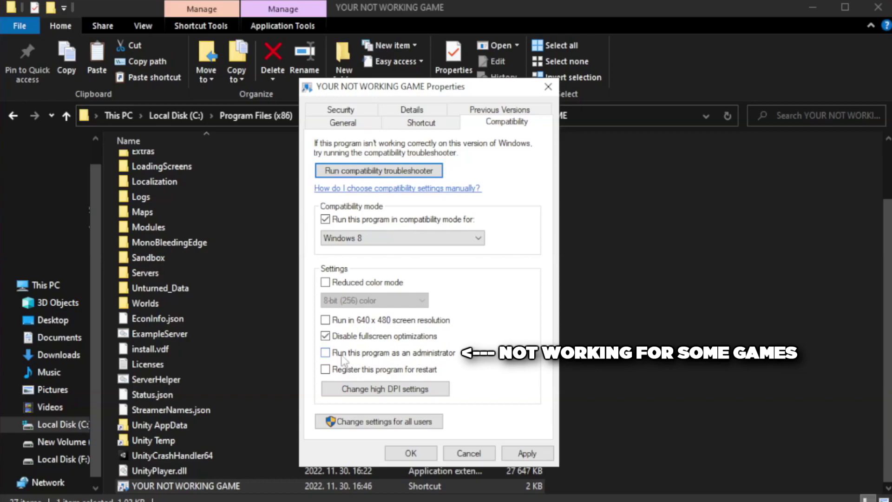
click(351, 360)
click(527, 453)
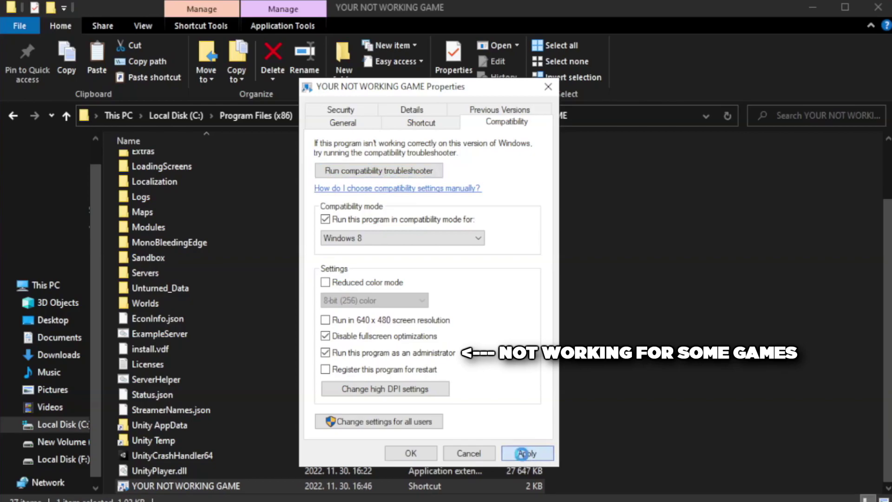
click(410, 454)
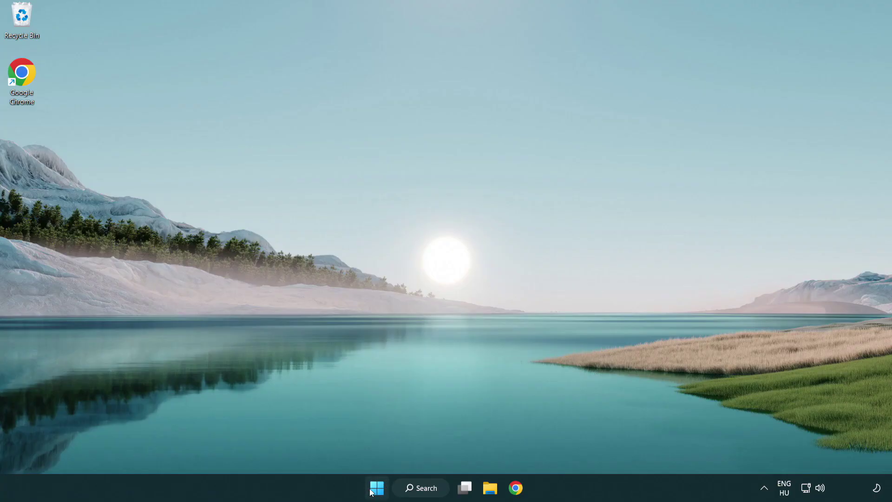
Launch Task Manager from the Start button's Win+X menu.
right_click(377, 492)
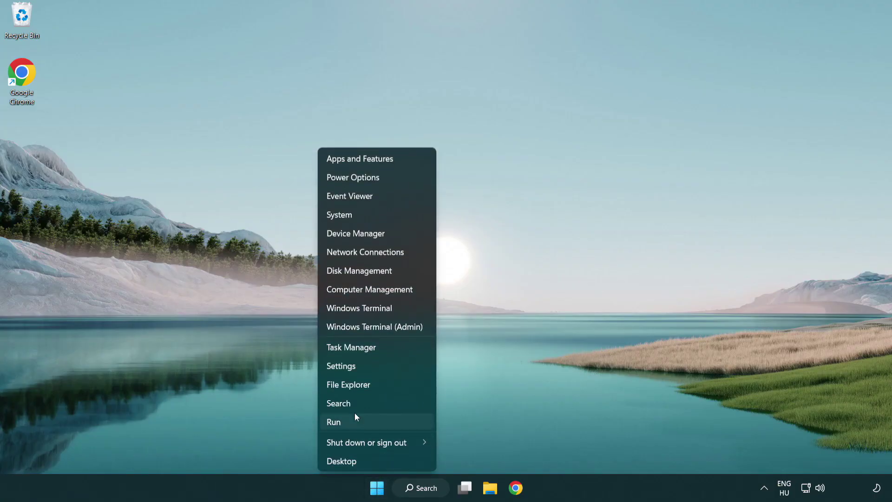
click(394, 349)
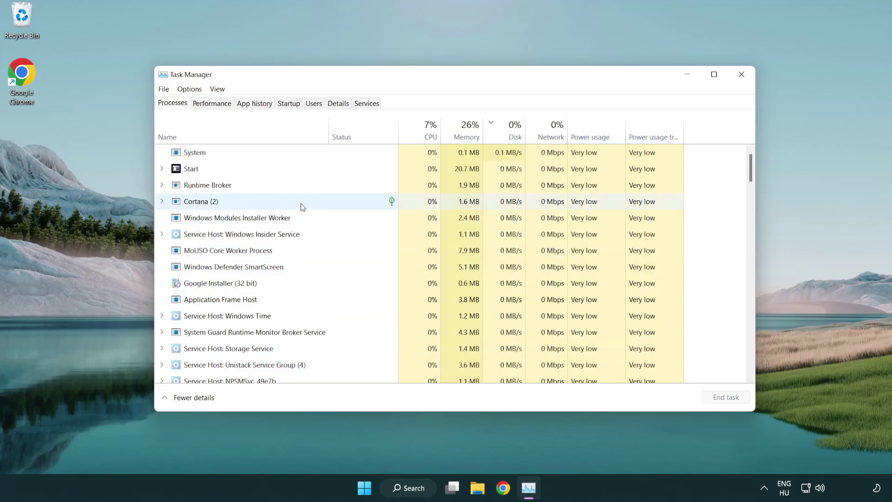
Disable the Terminal, Phone Link, Cortana and Windows Security startup items, then close Task Manager.
click(289, 103)
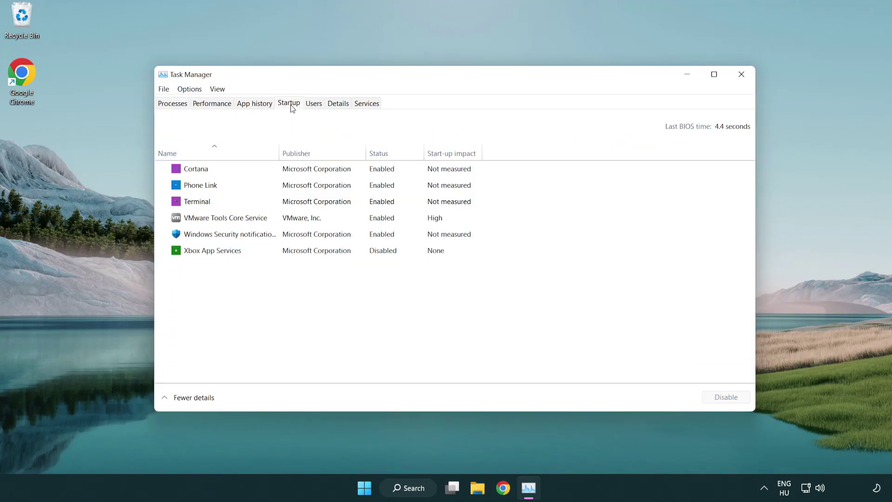
click(292, 203)
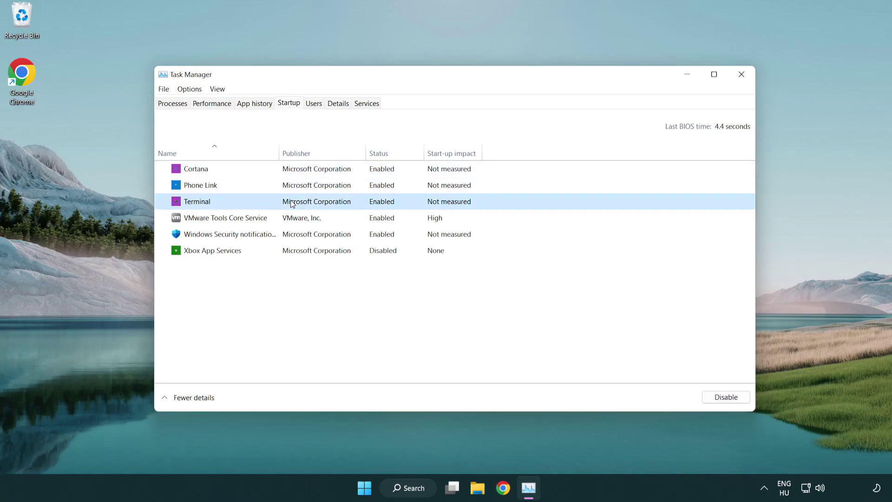
click(725, 396)
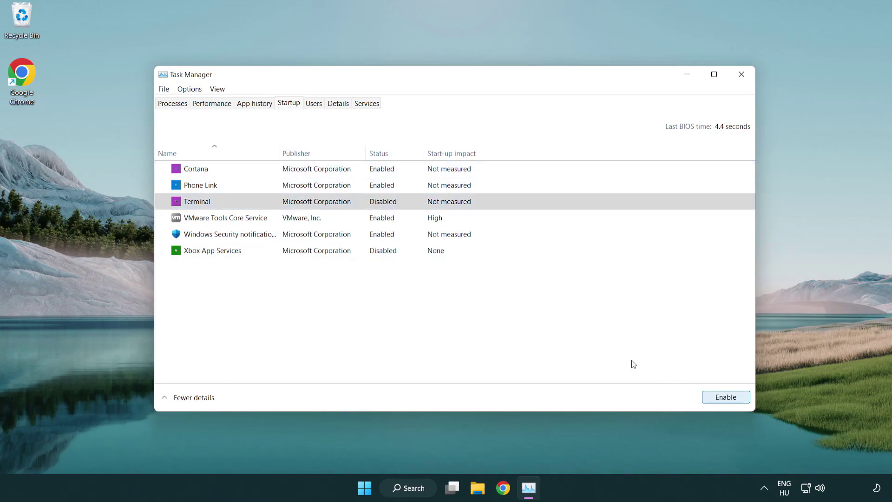
click(371, 188)
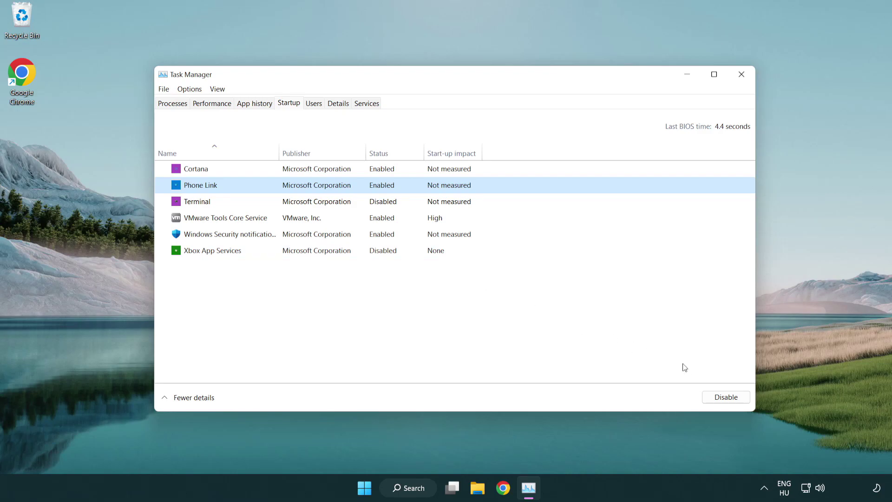
click(724, 398)
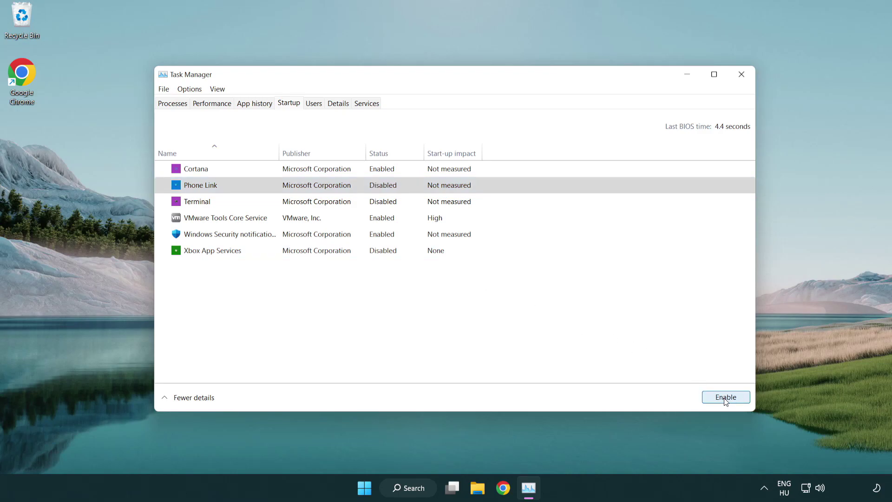
click(319, 173)
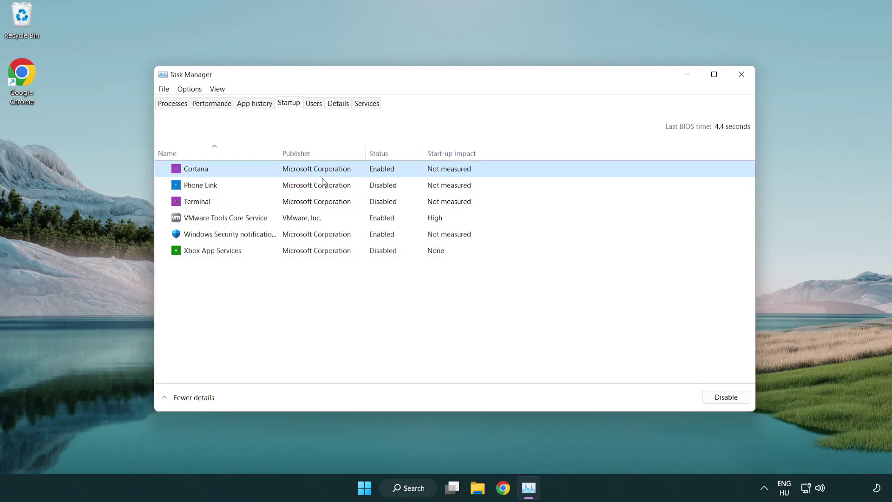
click(706, 393)
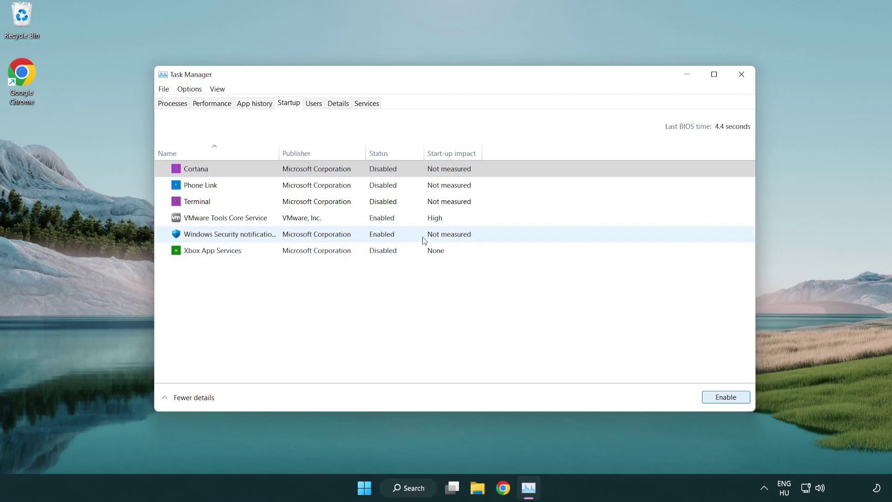
click(424, 240)
click(720, 398)
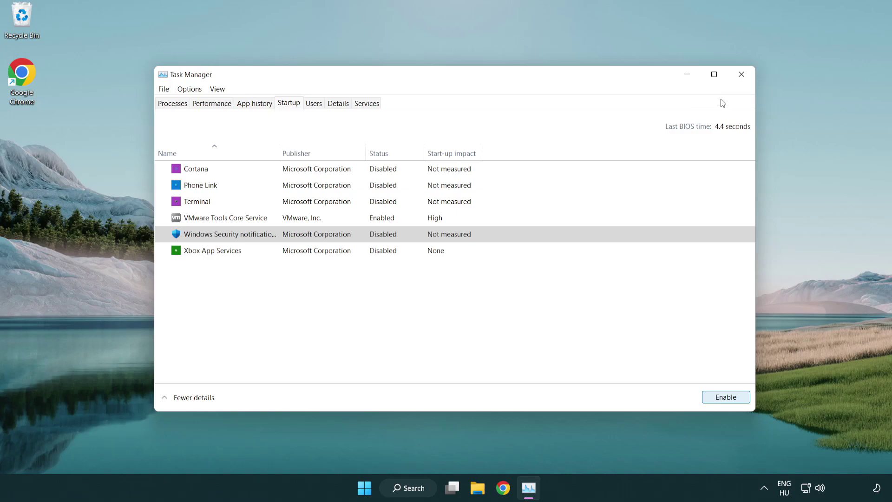
click(743, 79)
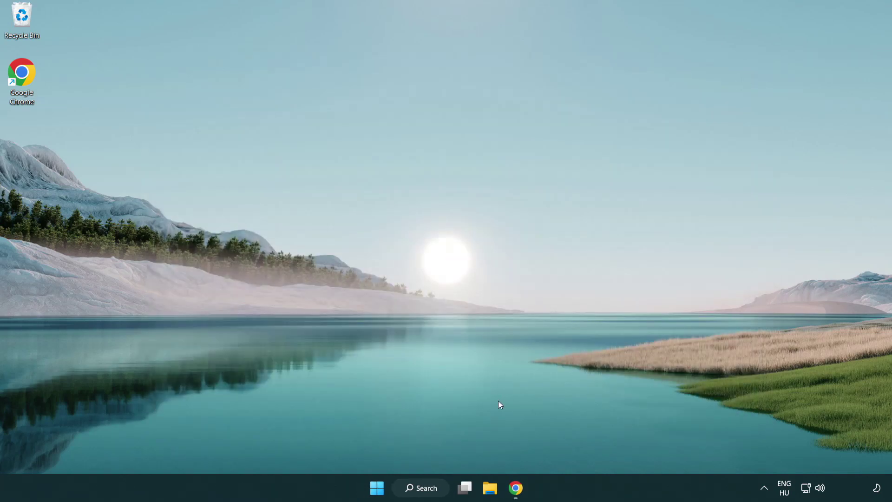
Download the English DirectX End-User Runtime Web Installer (dxwebsetup.exe) in Chrome.
click(515, 487)
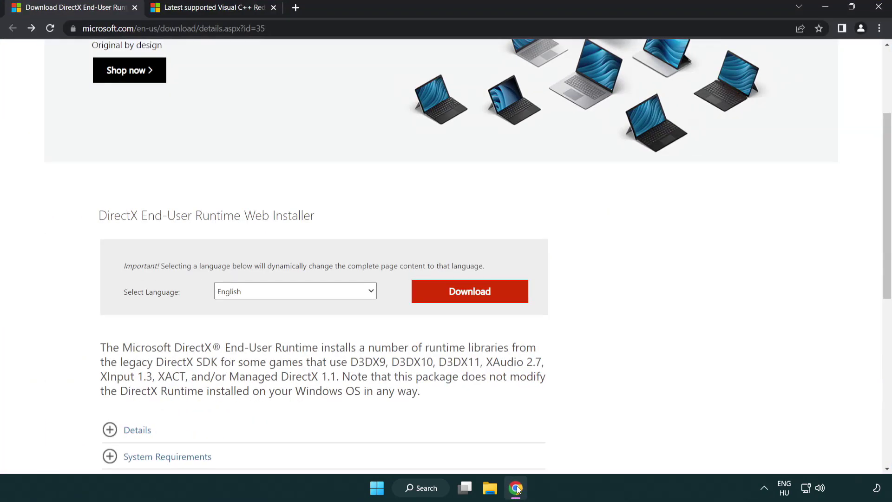
scroll(382, 414, up, 3)
click(149, 27)
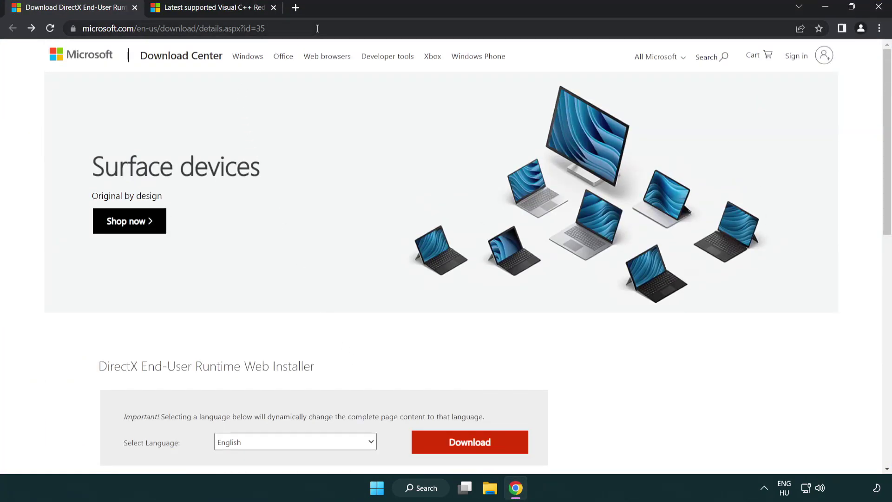
click(853, 203)
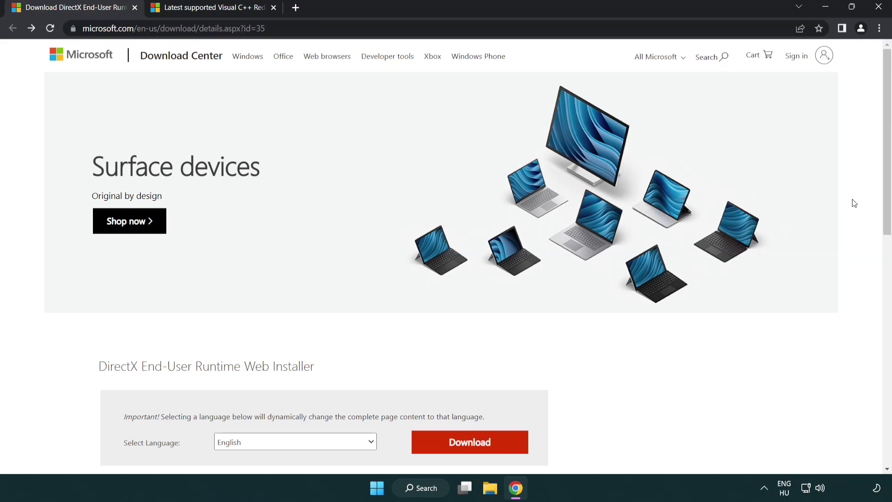
drag(884, 202, 885, 258)
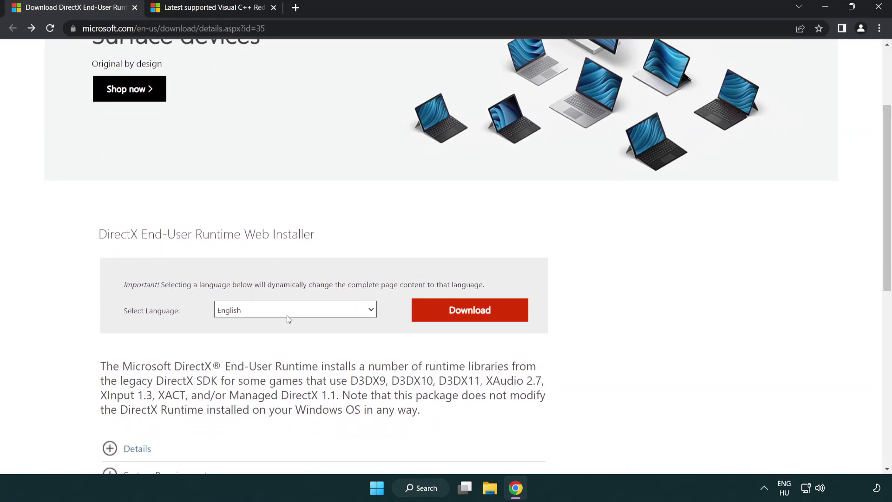
click(474, 320)
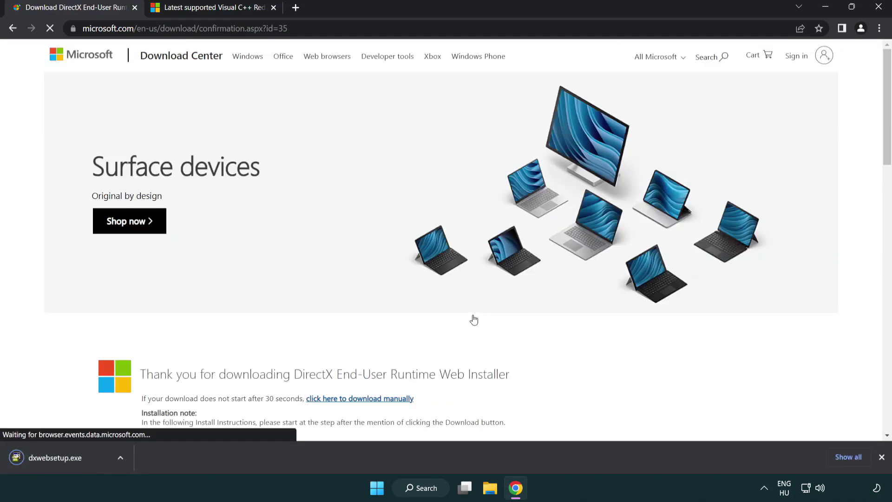
Run dxwebsetup.exe, accept the license, skip the Bing Bar offer and finish setup.
click(58, 459)
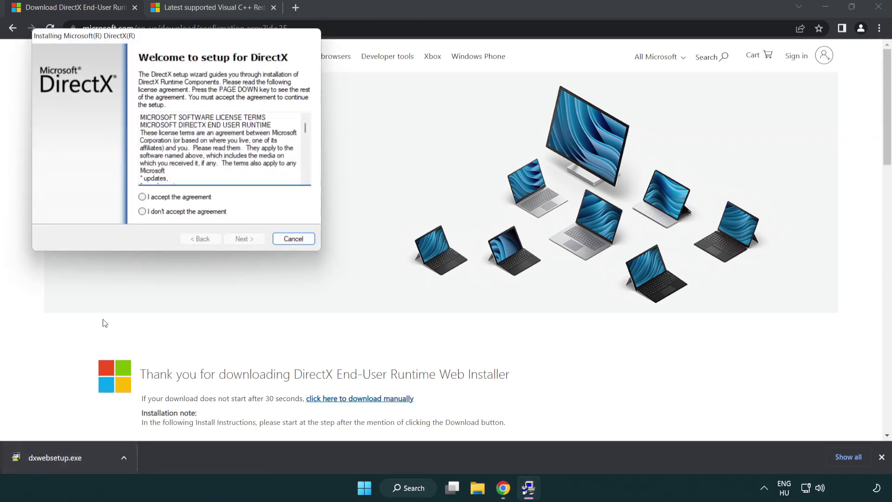
drag(136, 42, 393, 140)
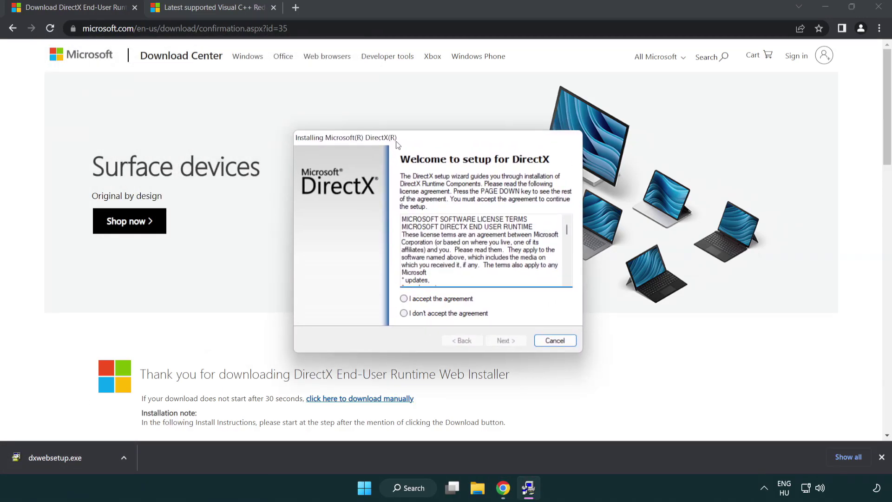
drag(564, 228, 540, 297)
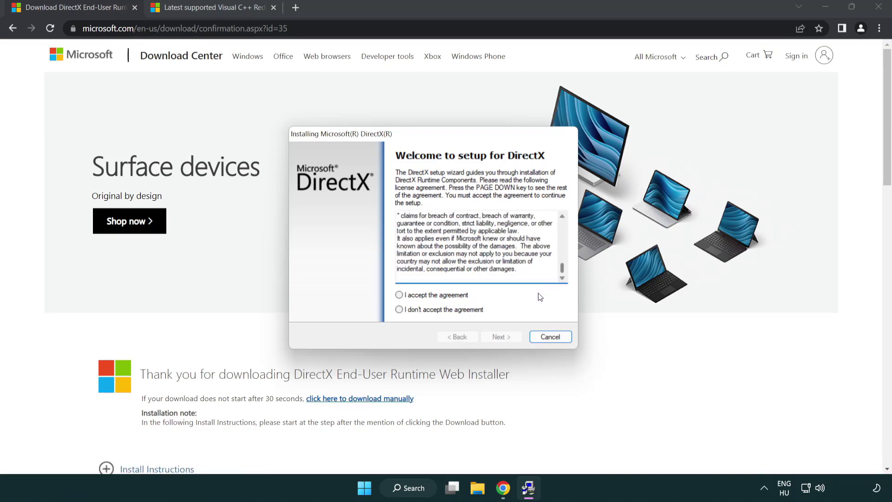
click(399, 295)
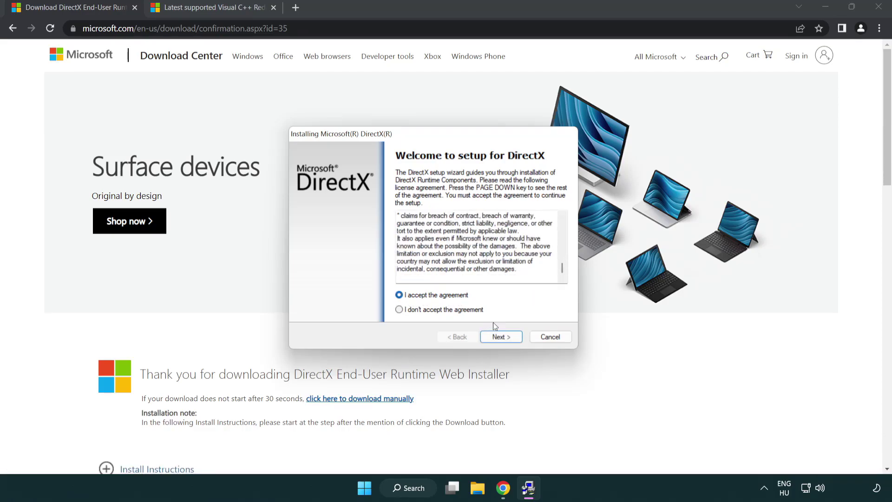
click(503, 339)
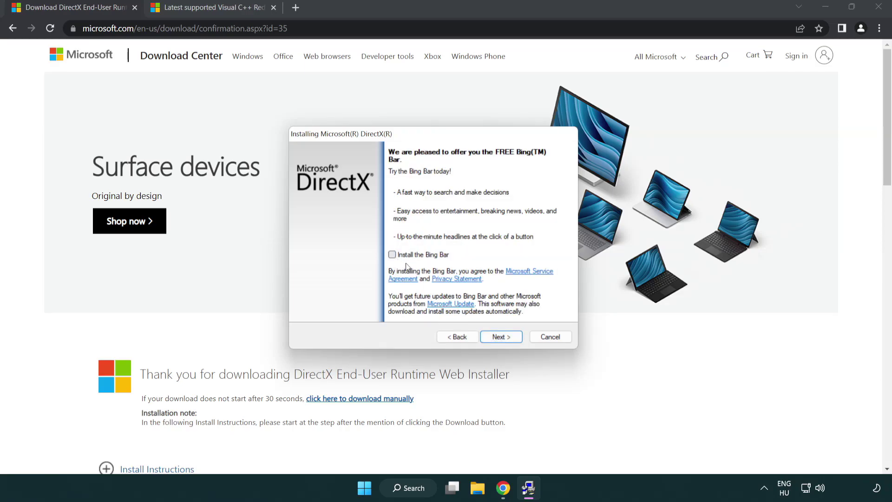
click(505, 337)
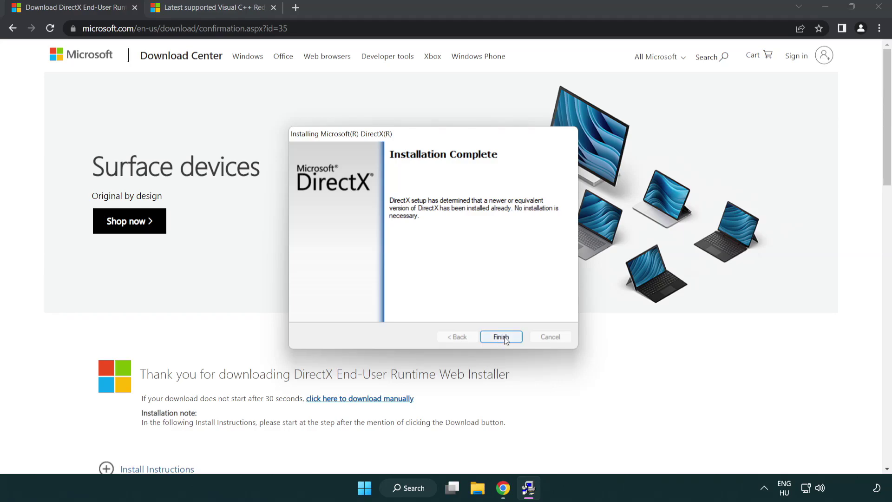
click(501, 336)
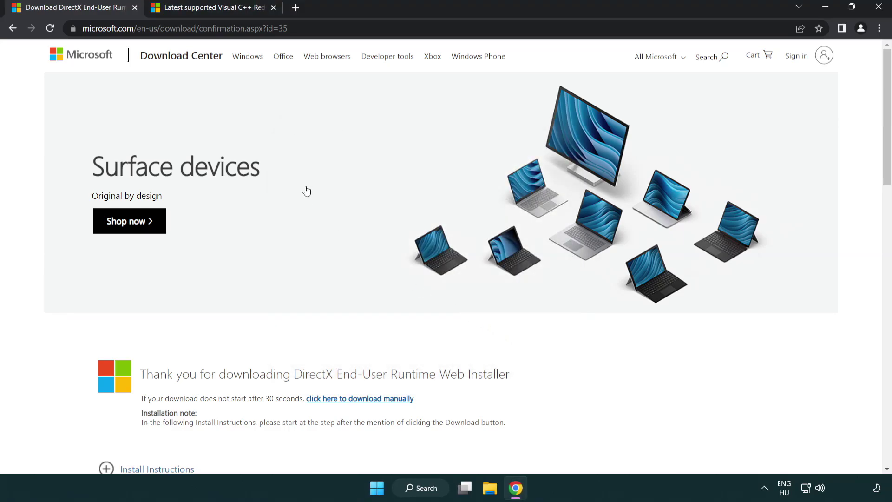
Close the DirectX tab and scroll to the Visual Studio 2015–2022 redistributable table.
click(135, 8)
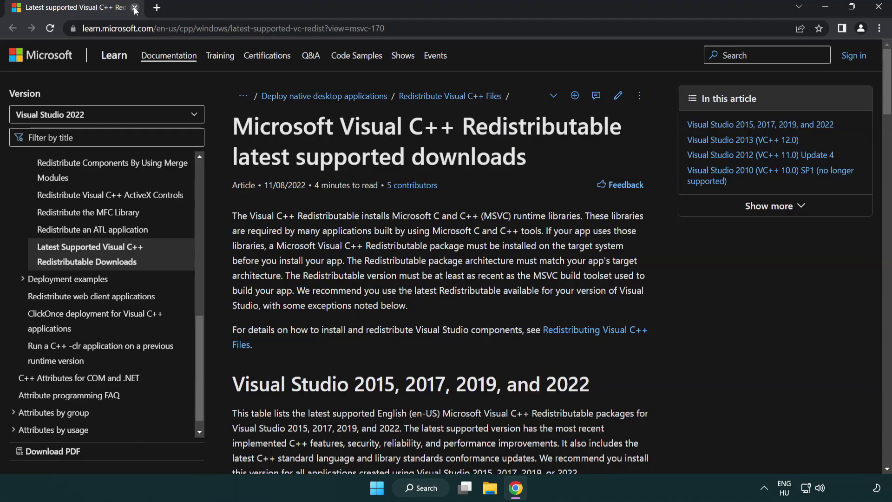
click(443, 29)
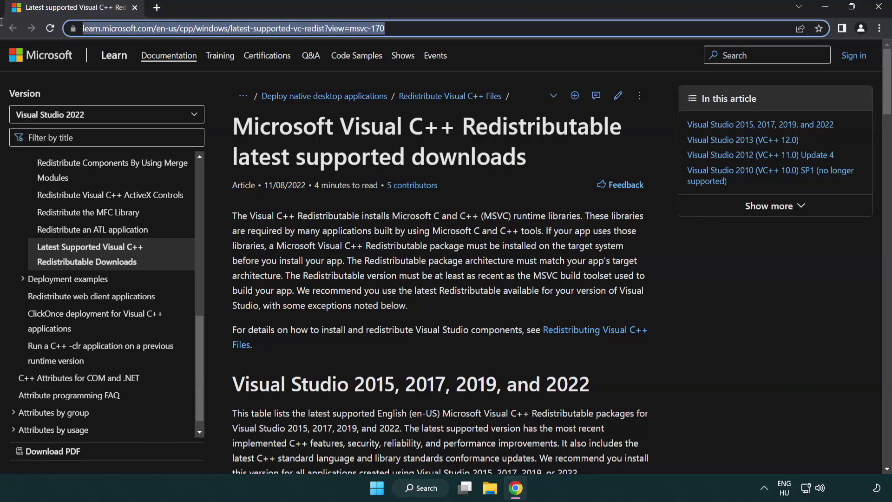
click(443, 29)
click(459, 153)
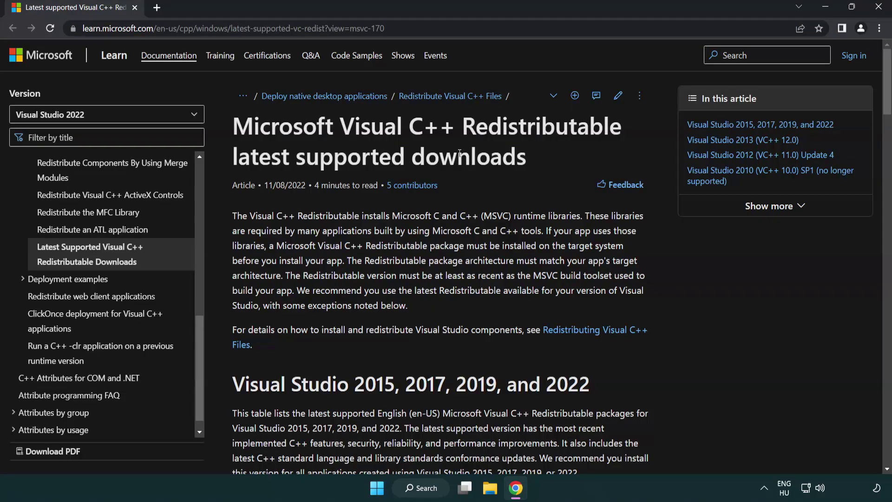
scroll(459, 152, down, 6)
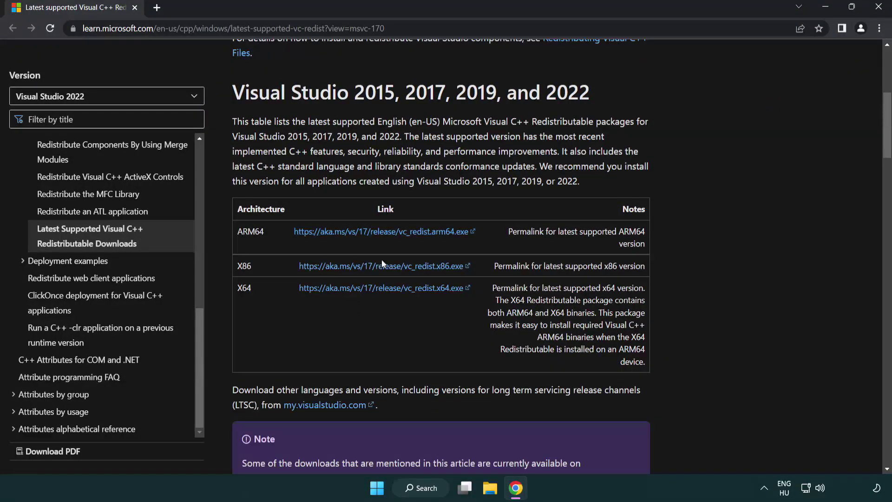
Download the ARM64, x86 and x64 Visual C++ redistributables and launch VC_redist.arm64.exe.
click(358, 231)
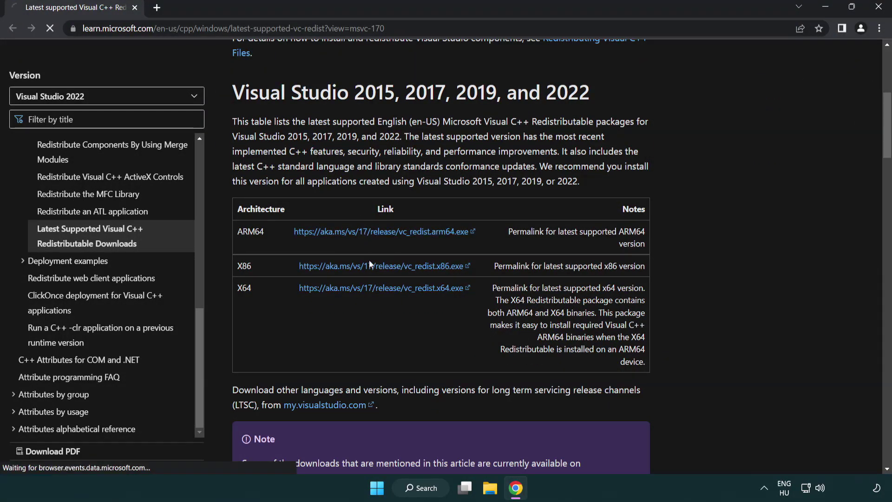
click(370, 266)
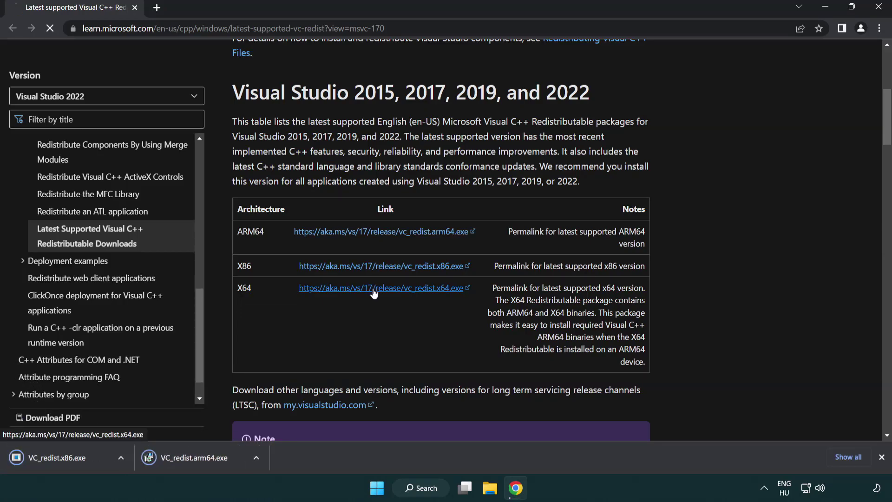
click(374, 292)
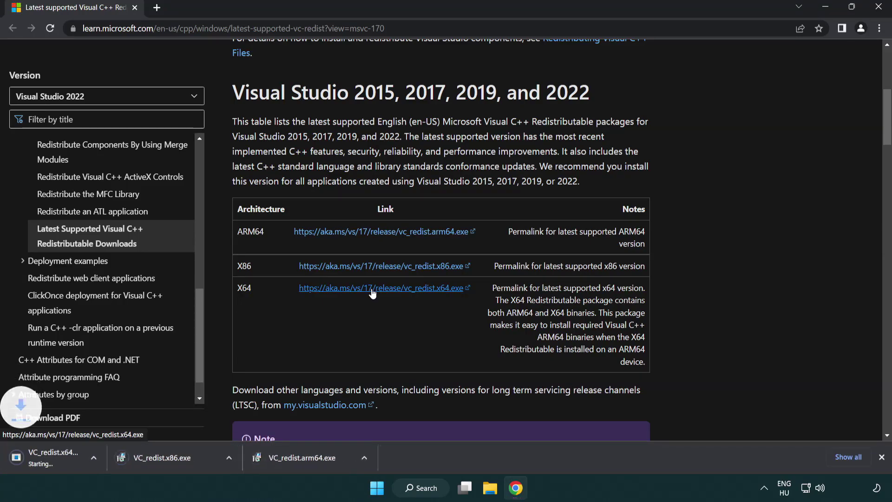
click(341, 464)
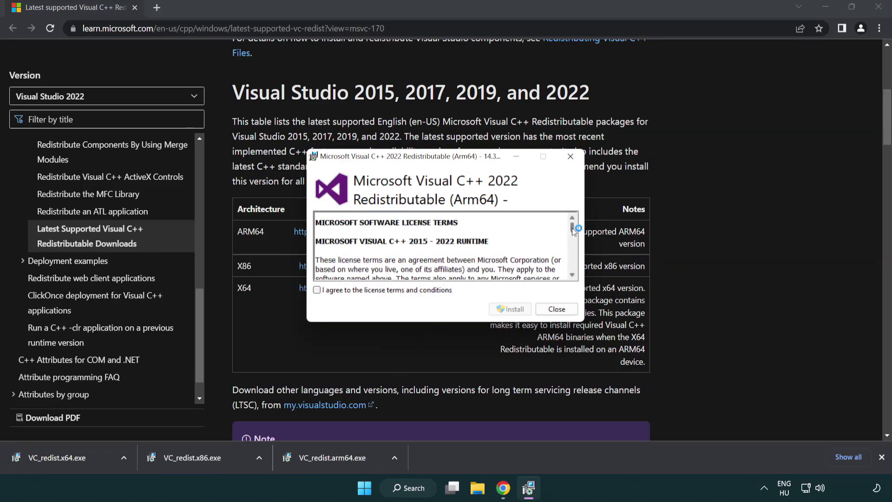
Accept the ARM64 license and attempt installation, dismissing the failed setup.
drag(572, 223, 579, 267)
click(317, 290)
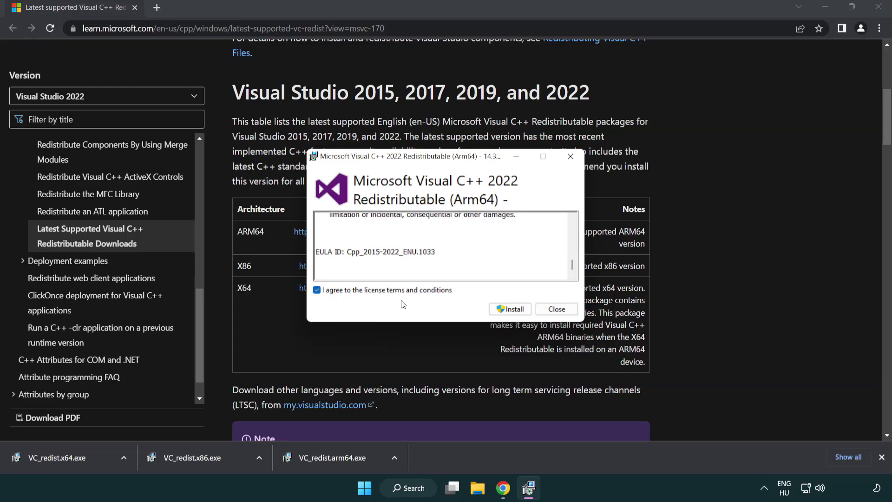
click(497, 308)
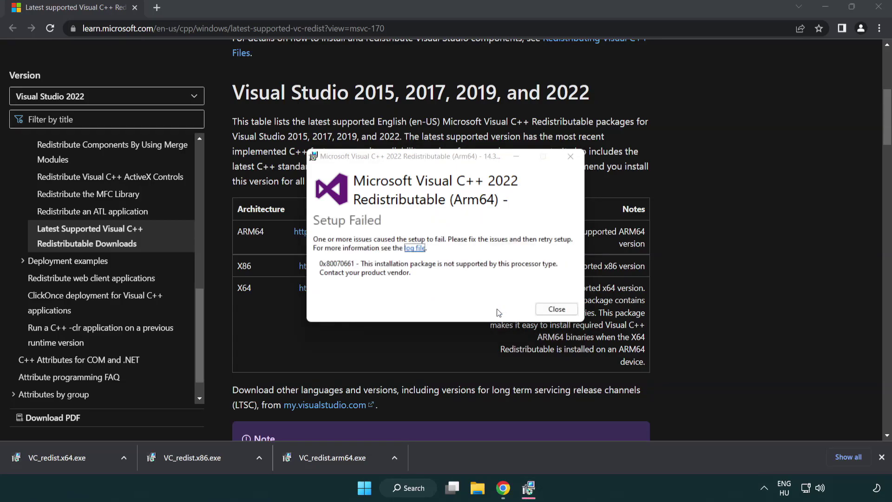
click(557, 309)
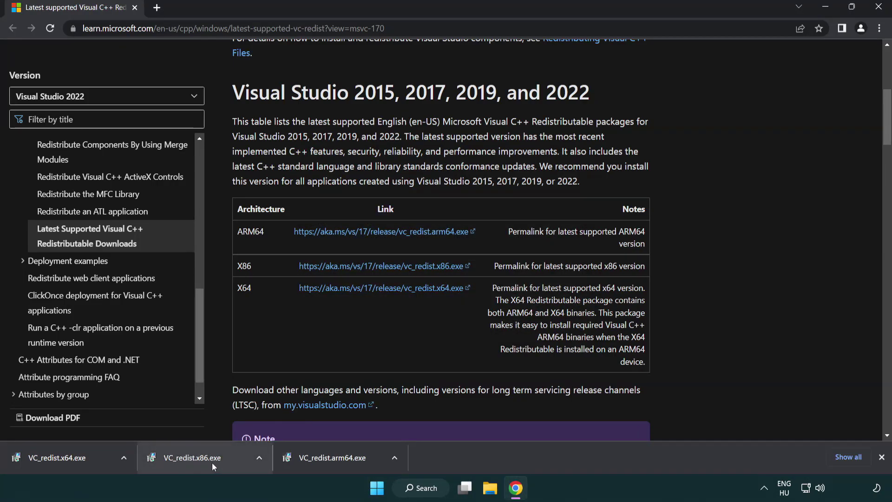
Install the x86 and x64 Visual C++ 2015–2022 redistributables, closing each without restarting.
click(199, 463)
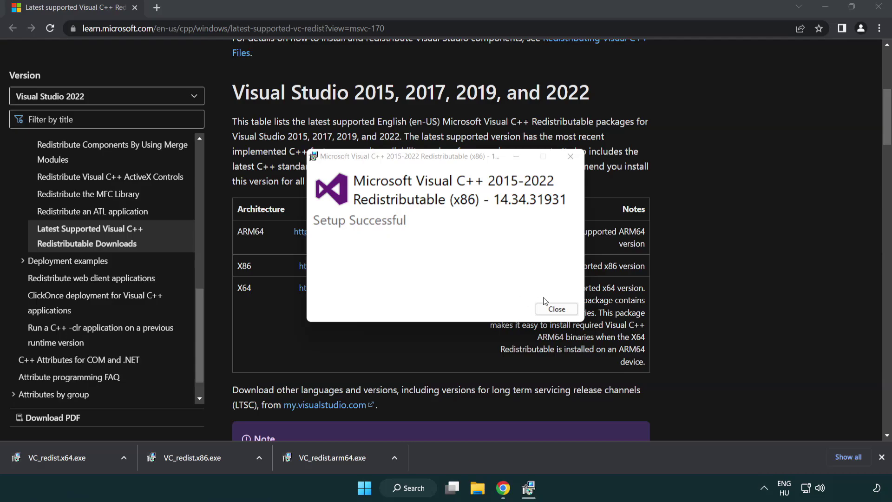
click(557, 308)
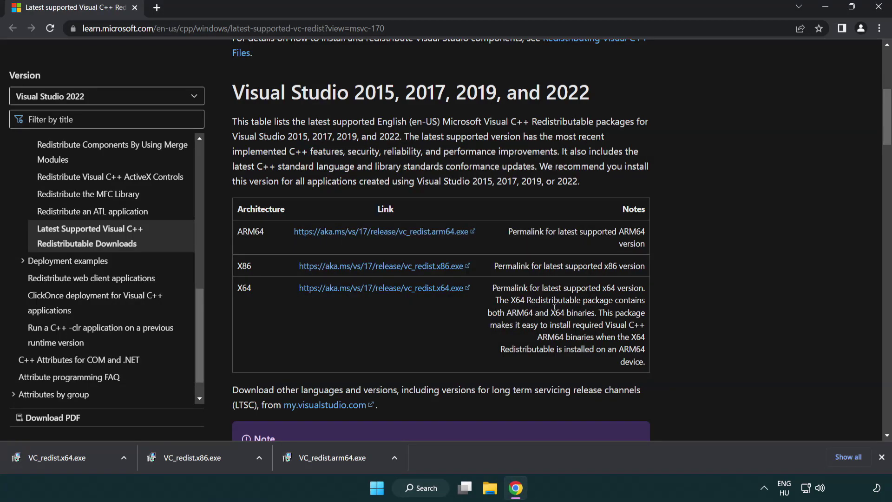
click(67, 456)
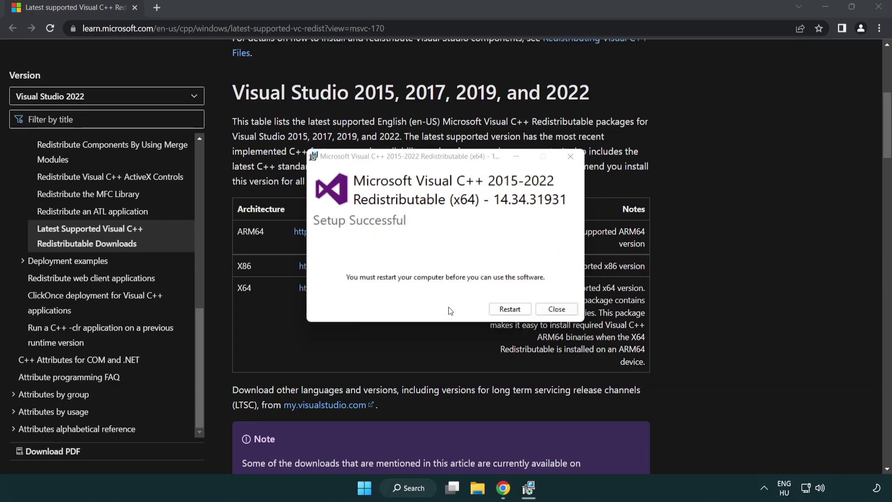
click(556, 309)
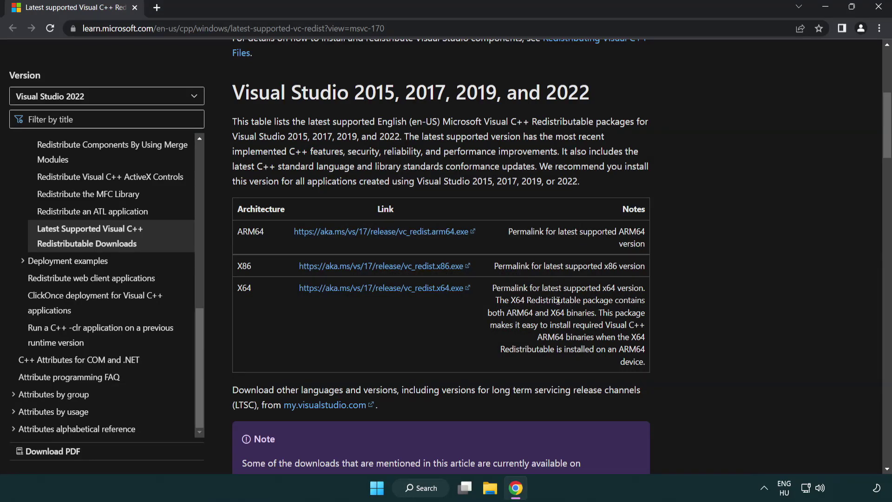
Close Chrome and launch Command Prompt as administrator from a 'cmd' search.
click(878, 8)
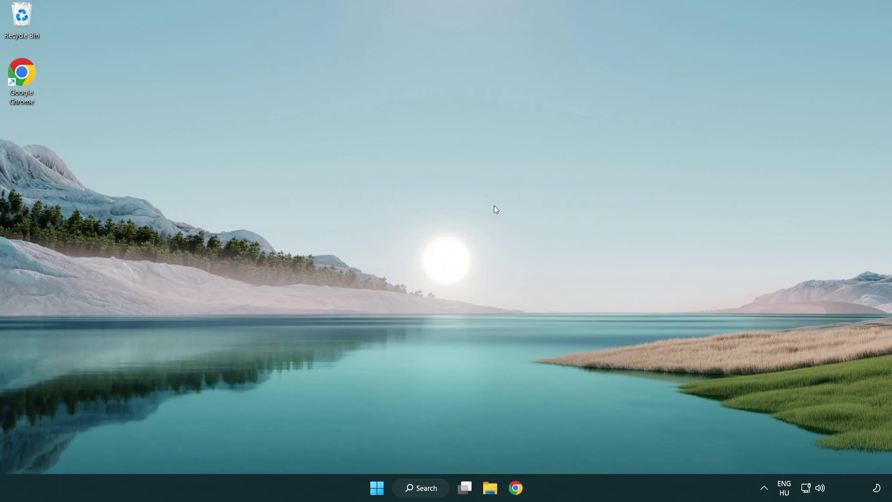
click(416, 490)
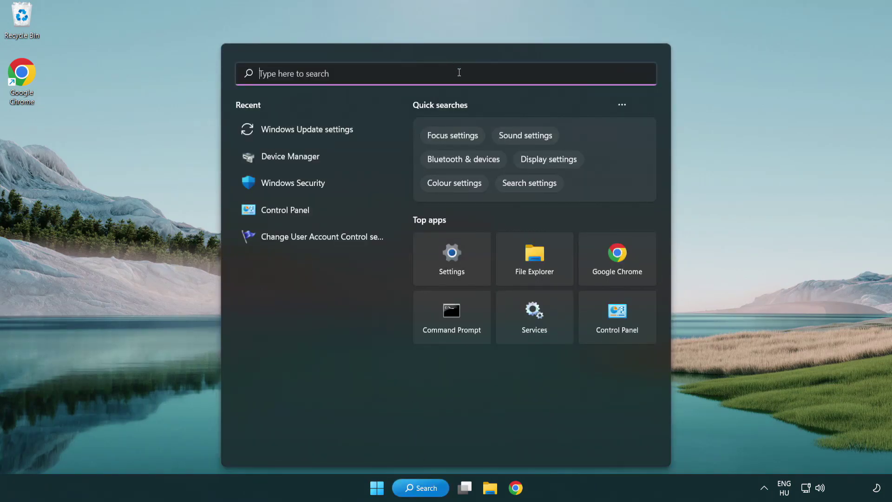
text(cmd)
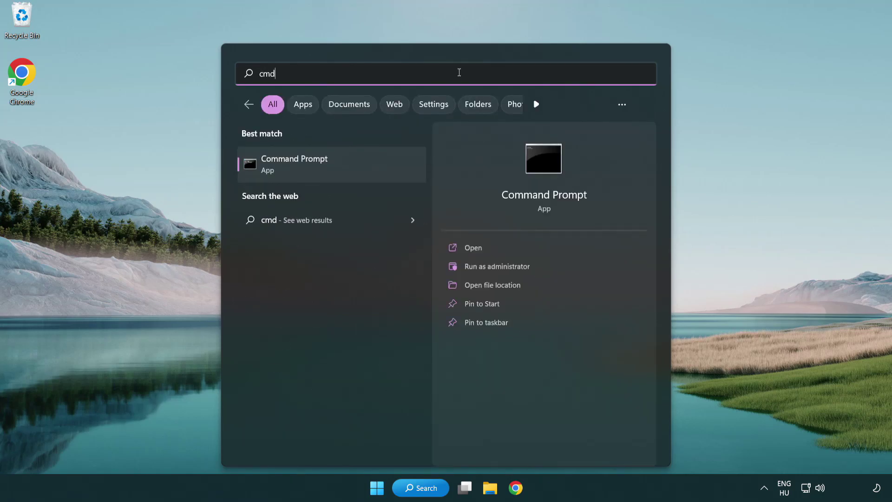
right_click(341, 166)
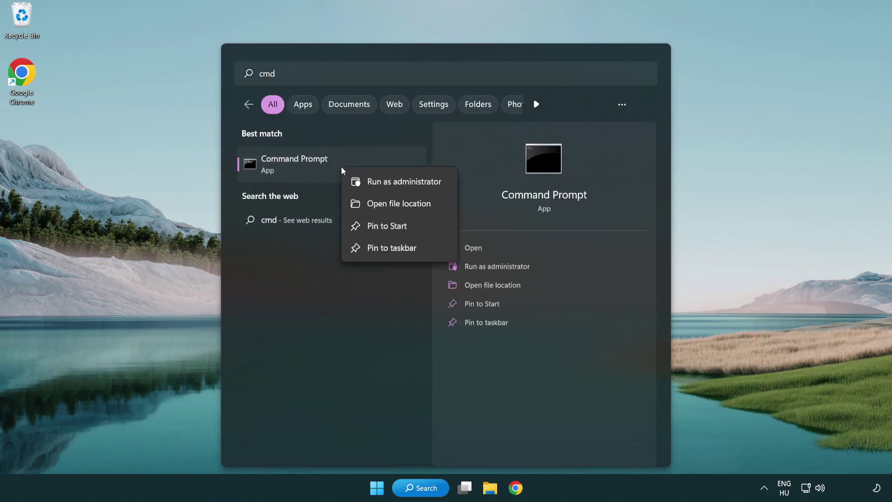
click(403, 186)
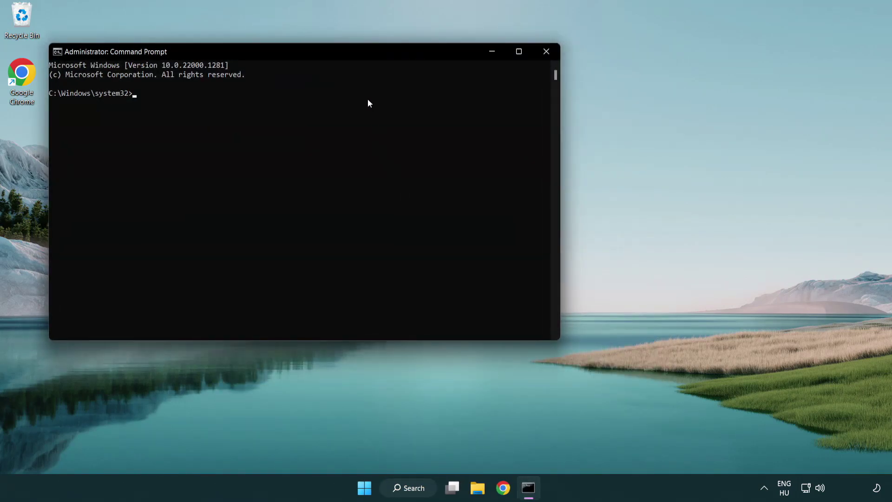
Run sfc /scannow in the centred Command Prompt until verification reaches 100%.
drag(317, 51, 449, 91)
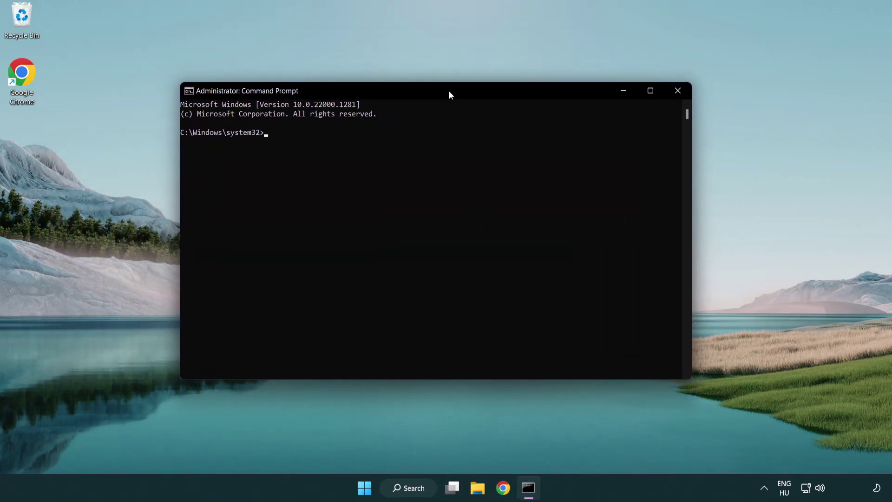
text(sfc /scannow)
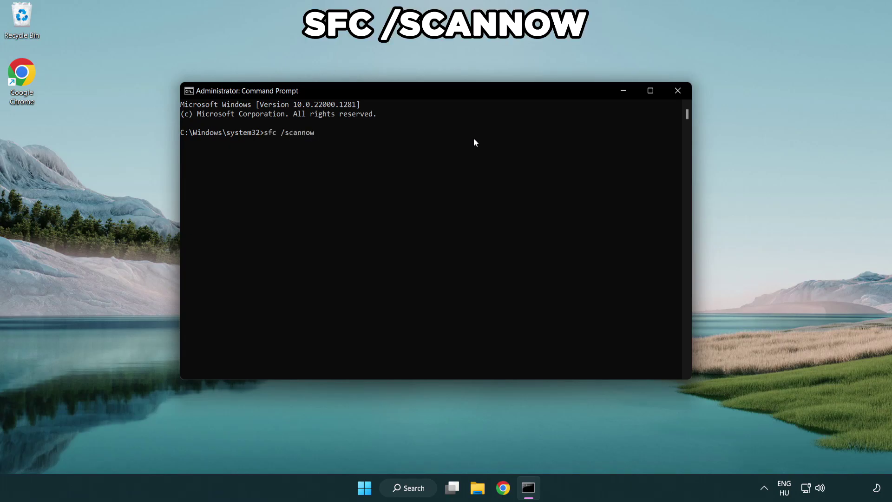
key(Return)
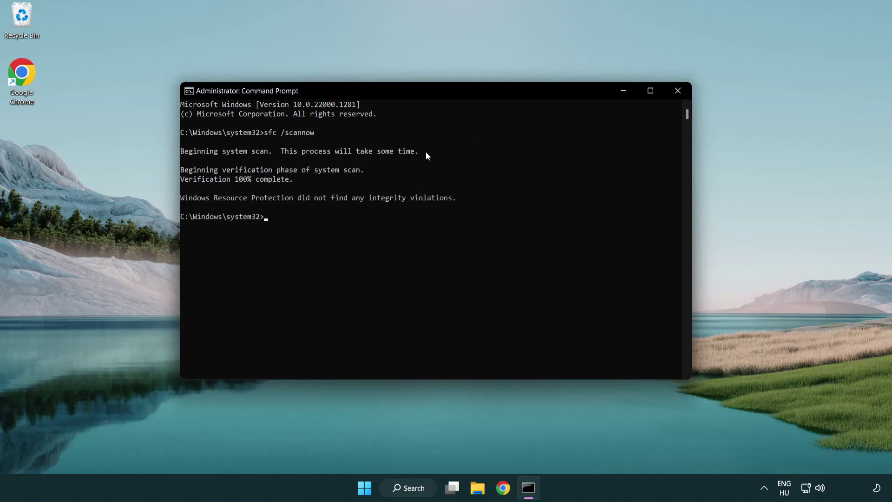
Close Command Prompt and show the Start menu power options with Restart.
click(678, 91)
click(370, 492)
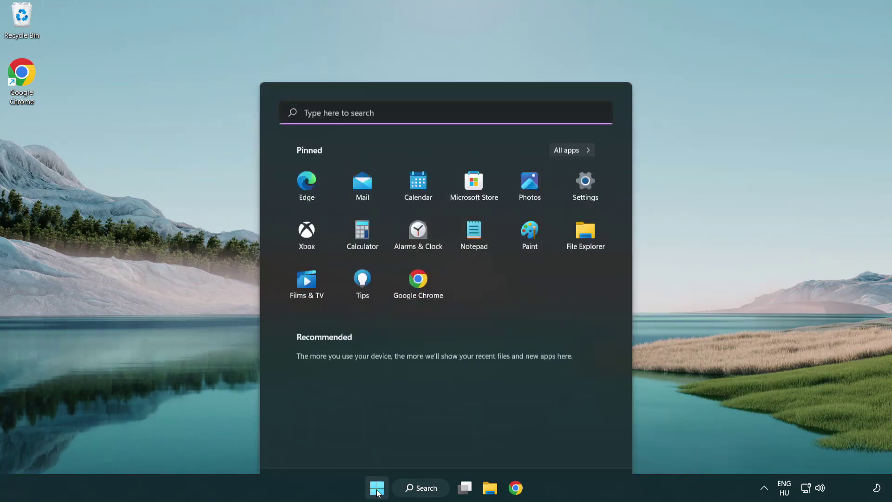
click(593, 446)
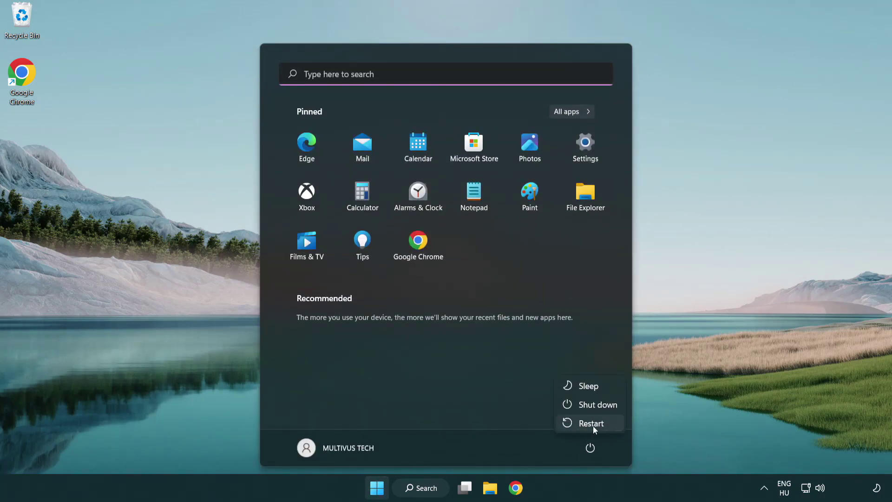